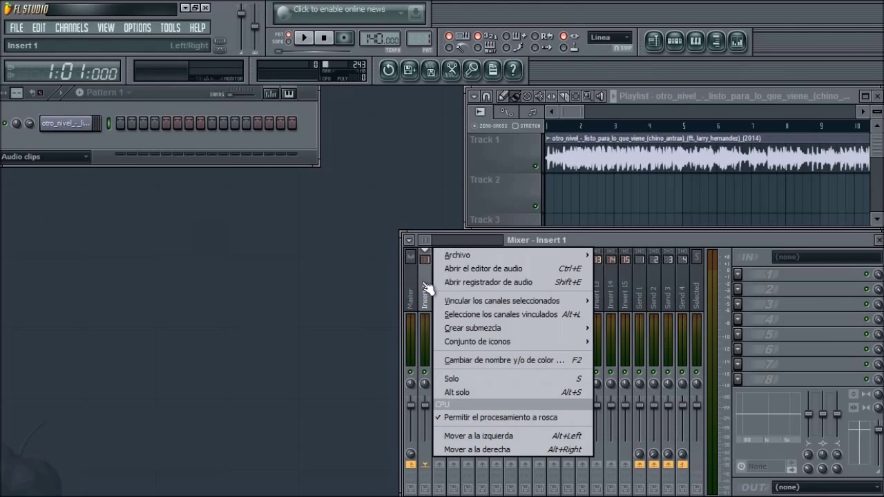
Link the song's audio clip channel to mixer Insert 1 and load Edison on that insert, closing its window.
{"action": "left_click", "coordinate": [612, 301]}
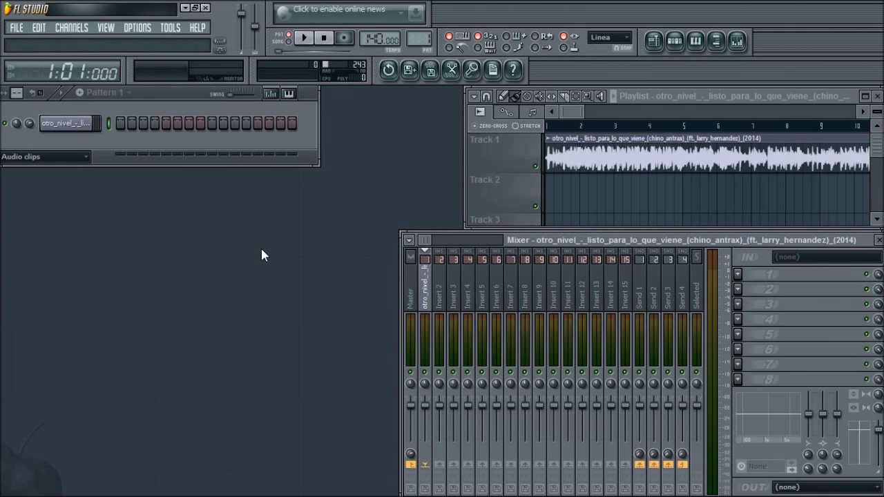
{"action": "key", "text": "ctrl+e"}
{"action": "left_click", "coordinate": [523, 182]}
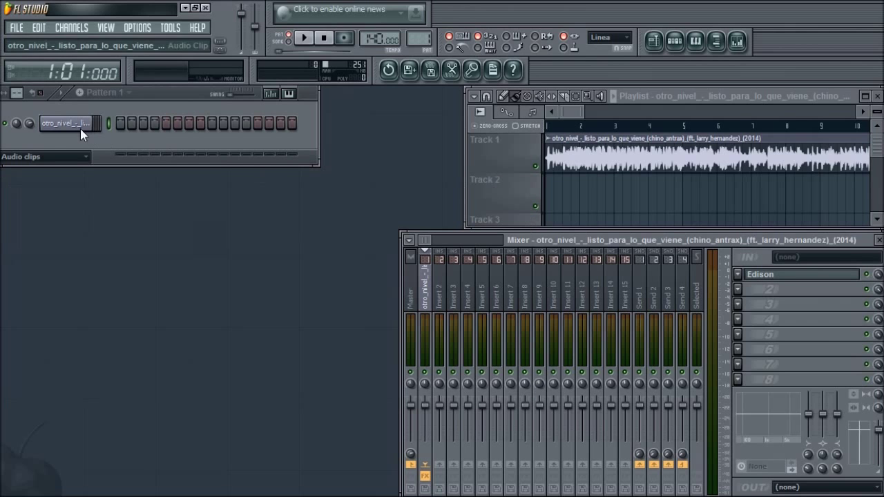
Open the song channel's sample for editing in Edison.
{"action": "left_click", "coordinate": [80, 128]}
{"action": "right_click", "coordinate": [652, 424]}
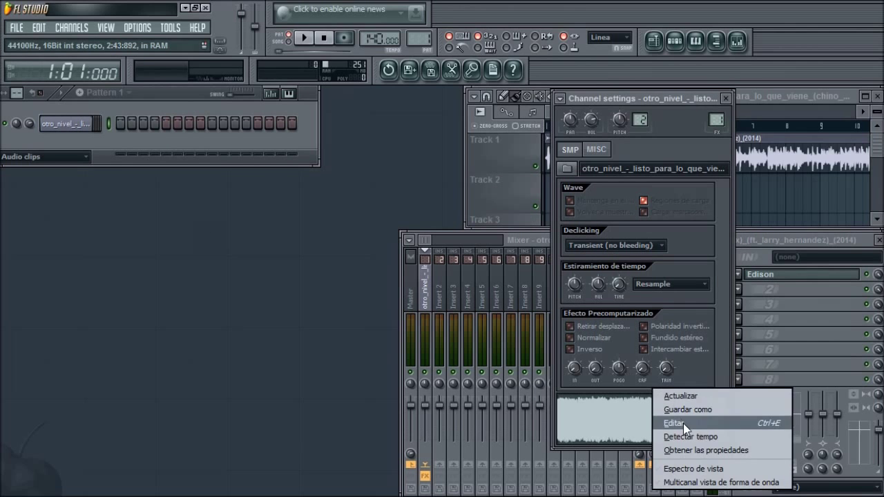
{"action": "left_click", "coordinate": [683, 423]}
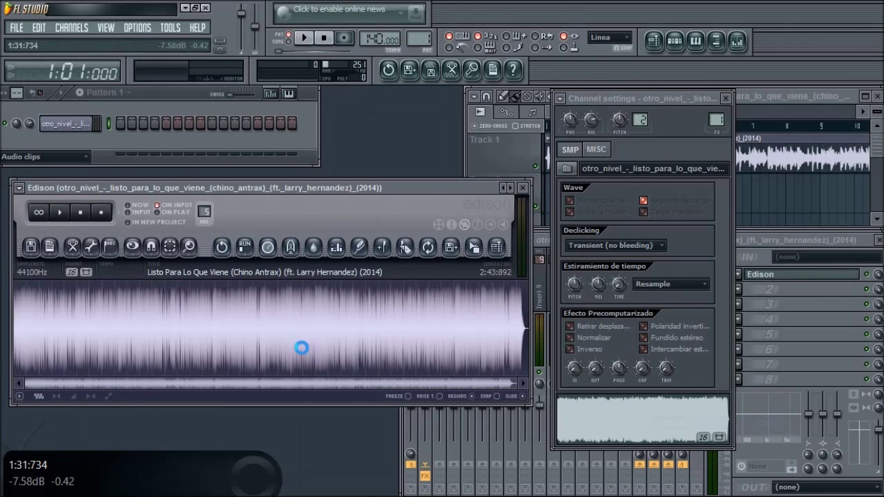
Select the whole waveform in Edison, send it to the playlist as a second audio clip, and close Edison.
{"action": "right_click", "coordinate": [302, 348]}
{"action": "mouse_move", "coordinate": [352, 459]}
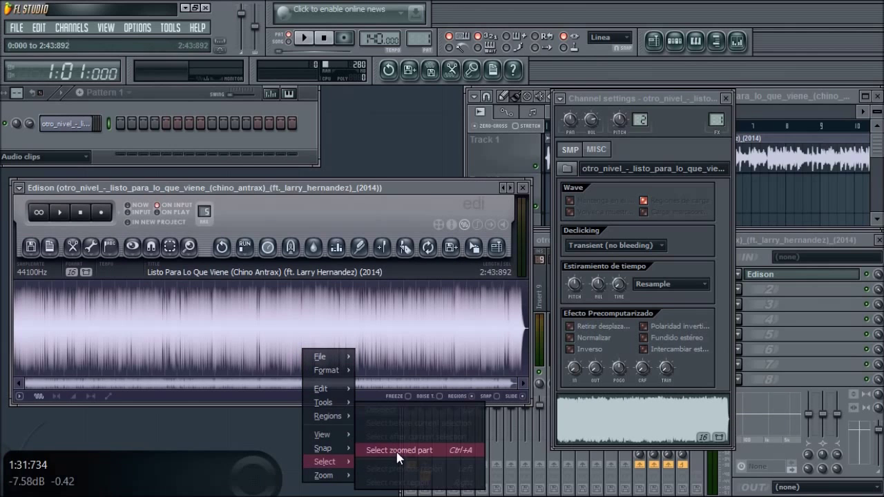
{"action": "left_click", "coordinate": [386, 450]}
{"action": "left_click", "coordinate": [474, 246]}
{"action": "left_click", "coordinate": [522, 187]}
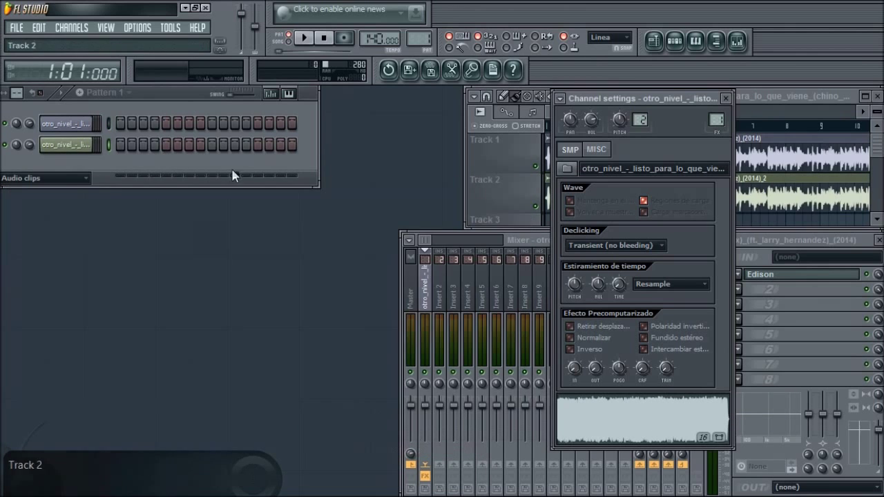
Link the second audio clip's channel to mixer Insert 2.
{"action": "left_click", "coordinate": [440, 299]}
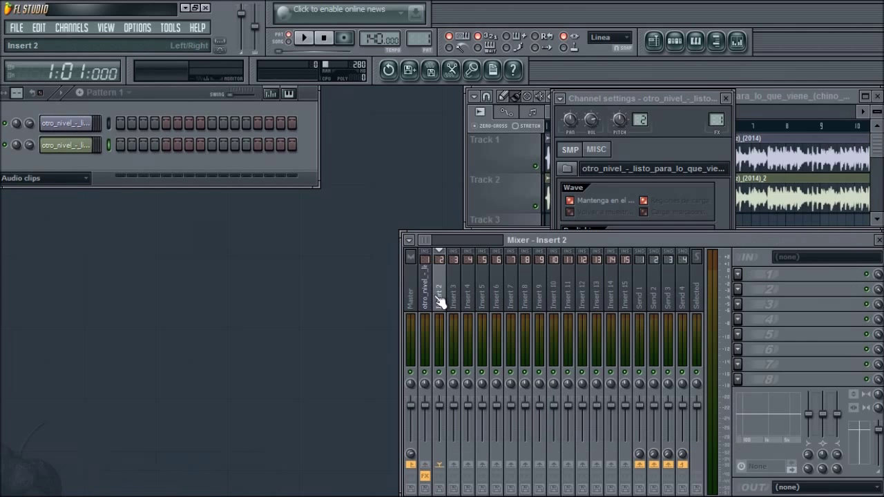
{"action": "right_click", "coordinate": [439, 300]}
{"action": "mouse_move", "coordinate": [497, 301]}
{"action": "left_click", "coordinate": [620, 301]}
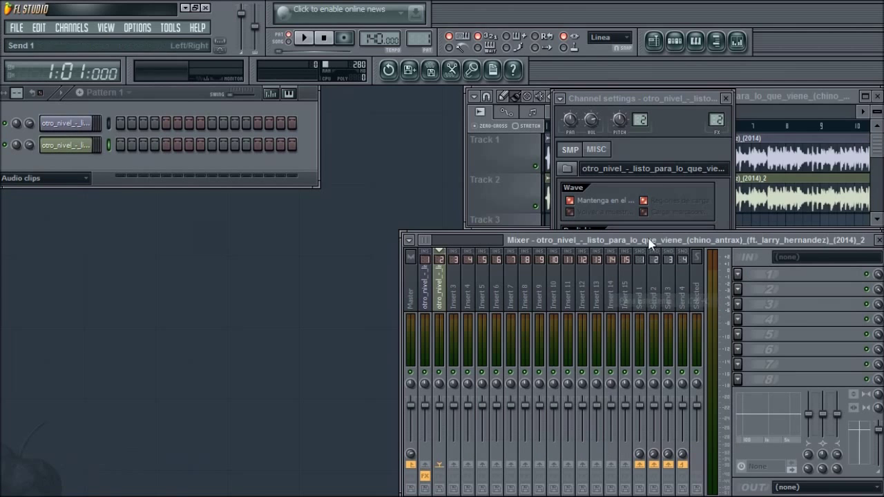
Lower the time-stretch pitch of the second audio clip and close its channel settings.
{"action": "left_click", "coordinate": [673, 96]}
{"action": "left_click_drag", "start_coordinate": [576, 284], "coordinate": [577, 317]}
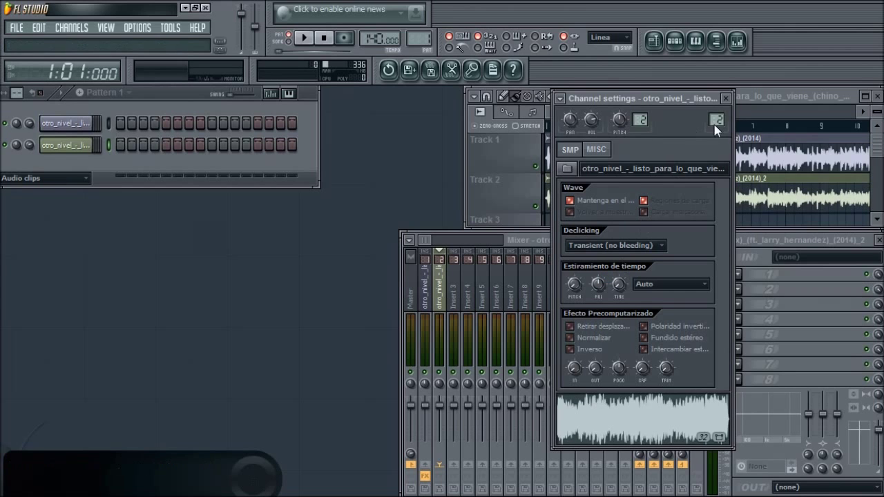
{"action": "left_click", "coordinate": [725, 98]}
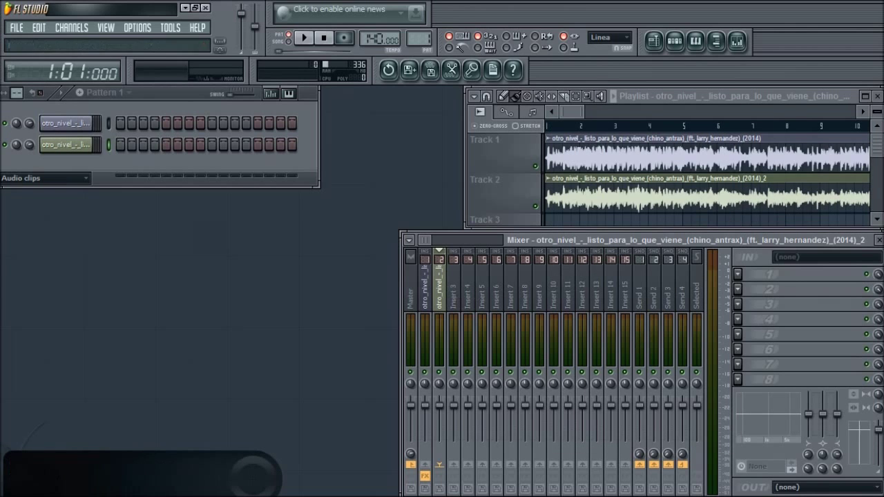
Add Fruity Bass Boost and Fruity Parametric EQ 2 to the first two effect slots of Insert 2.
{"action": "left_click", "coordinate": [737, 274]}
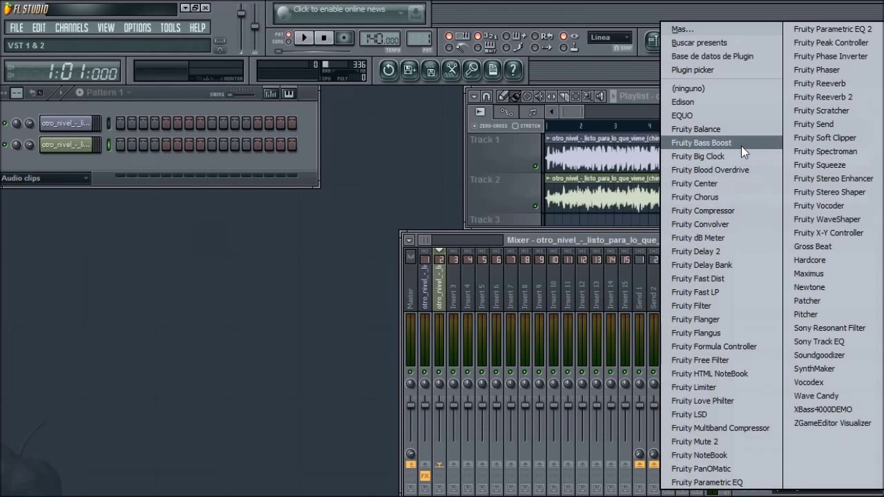
{"action": "left_click", "coordinate": [741, 144]}
{"action": "left_click", "coordinate": [742, 290]}
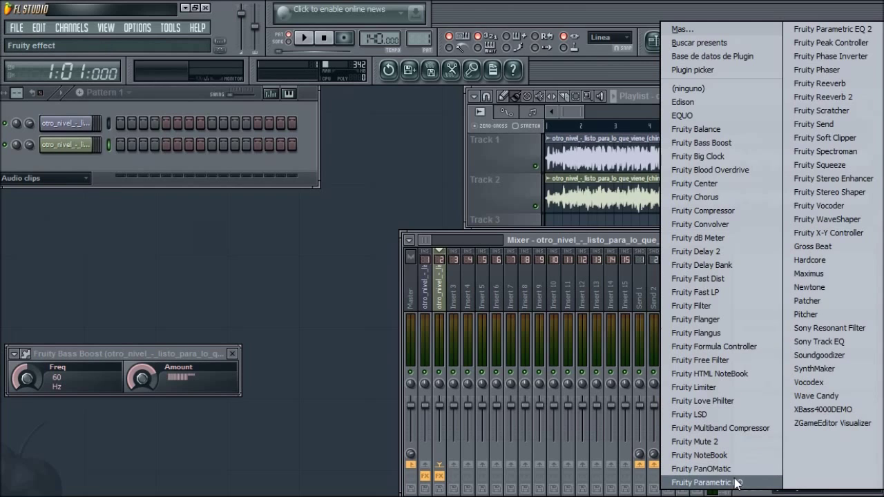
{"action": "left_click", "coordinate": [832, 28]}
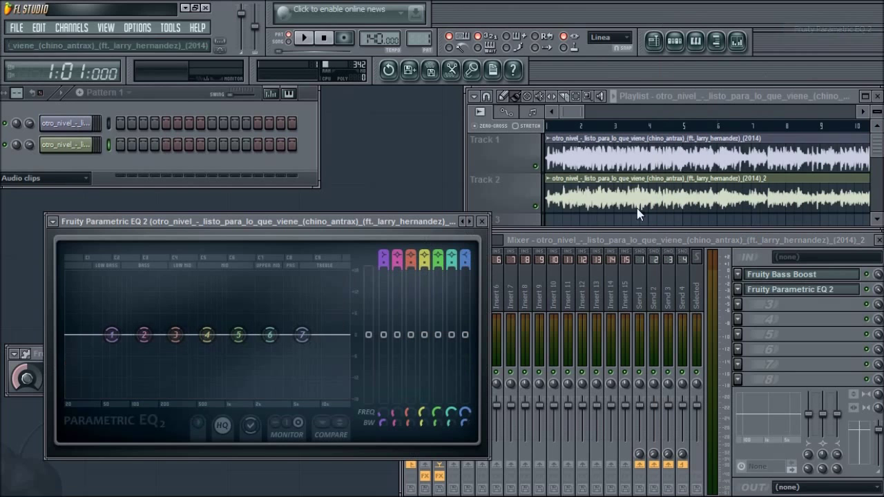
Load the low-cut/high-cut preset in Parametric EQ 2, narrow its passband to below about 50 Hz, and raise the main level.
{"action": "left_click", "coordinate": [470, 223]}
{"action": "left_click", "coordinate": [470, 222]}
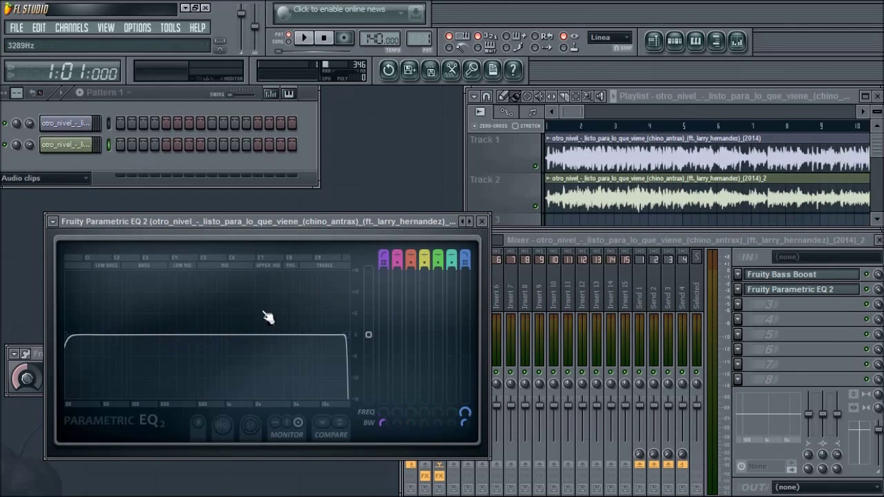
{"action": "left_click_drag", "start_coordinate": [344, 343], "coordinate": [38, 407]}
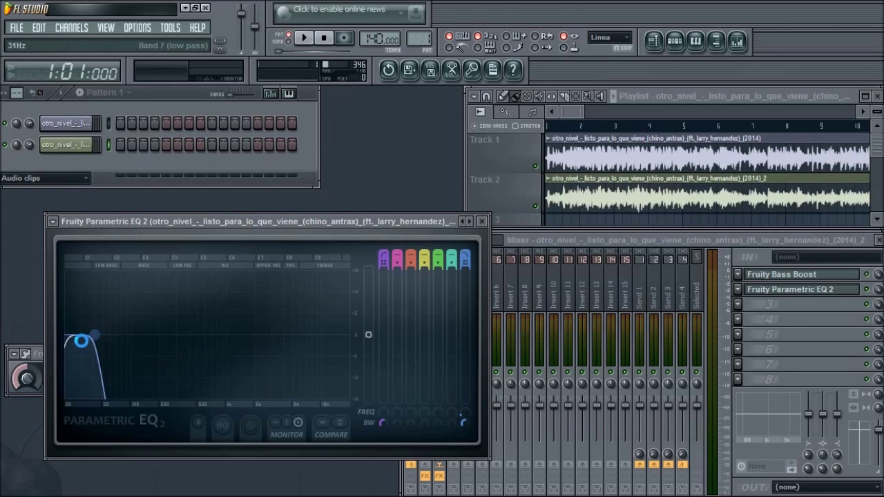
{"action": "left_click_drag", "start_coordinate": [71, 338], "coordinate": [87, 340]}
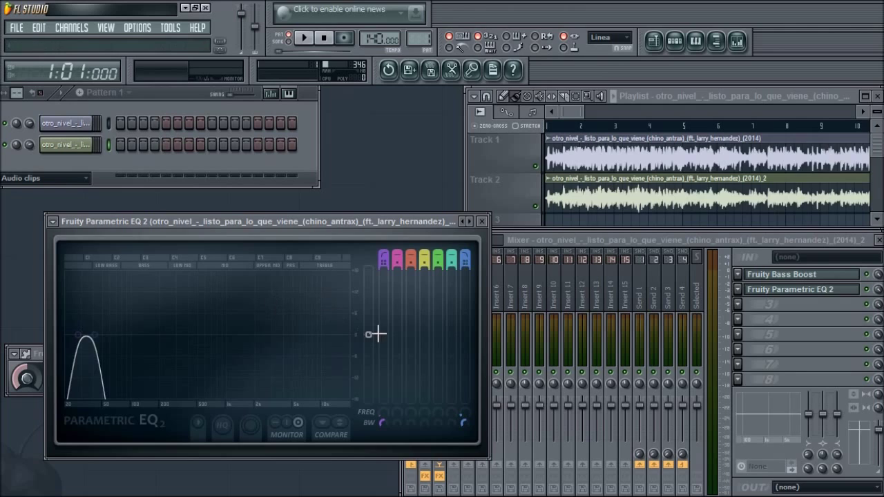
{"action": "left_click_drag", "start_coordinate": [371, 338], "coordinate": [373, 315]}
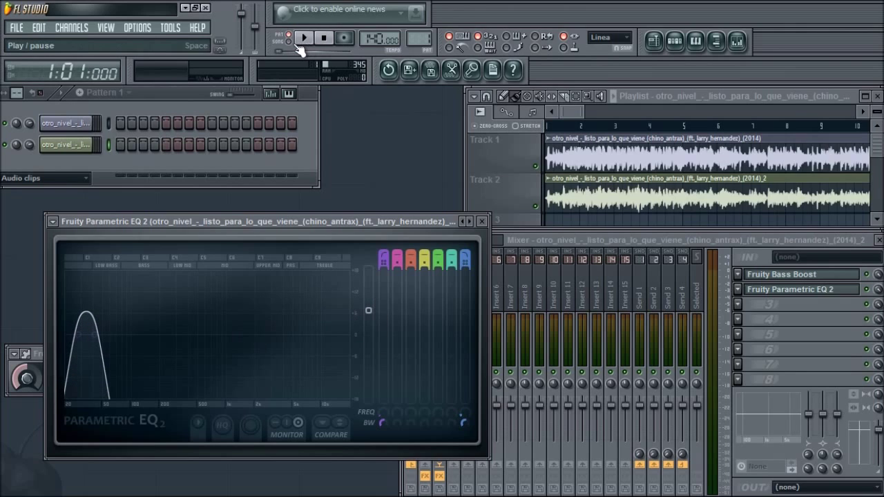
Play the song and set the Fruity Bass Boost frequency to 73 Hz, closing both effect windows.
{"action": "left_click", "coordinate": [304, 38]}
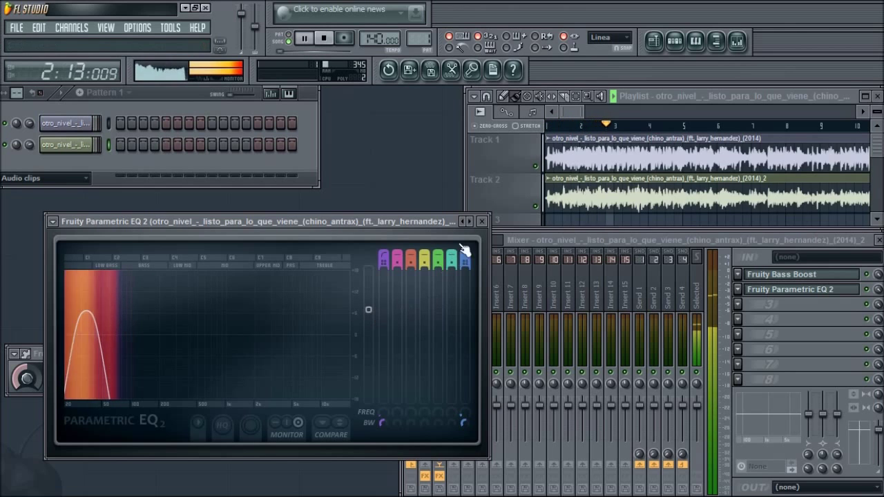
{"action": "left_click", "coordinate": [483, 224]}
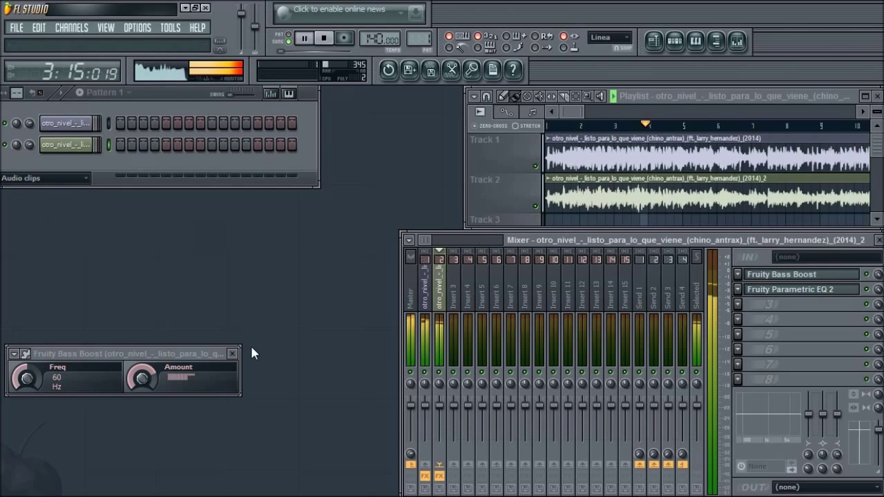
{"action": "left_click_drag", "start_coordinate": [27, 378], "coordinate": [30, 348]}
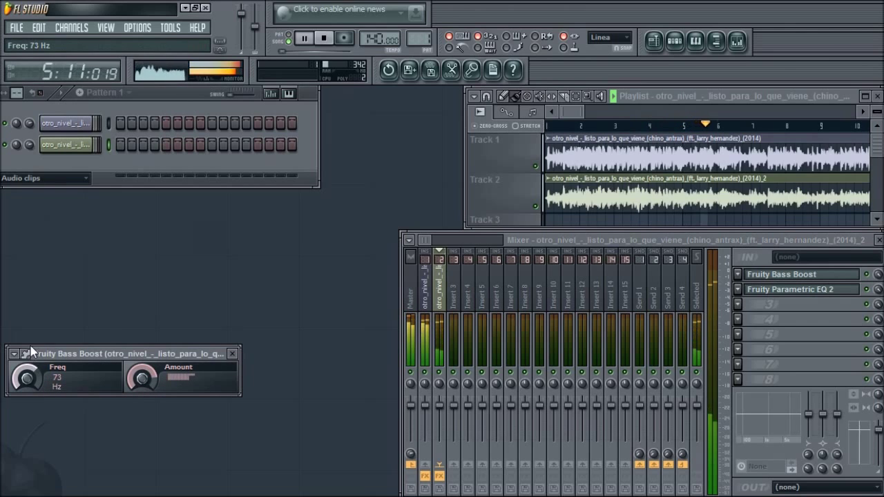
{"action": "left_click", "coordinate": [233, 353]}
Add Fruity Parametric EQ to the second slot of Insert 1, cut its 90 Hz band fully, and play the song.
{"action": "left_click", "coordinate": [425, 293]}
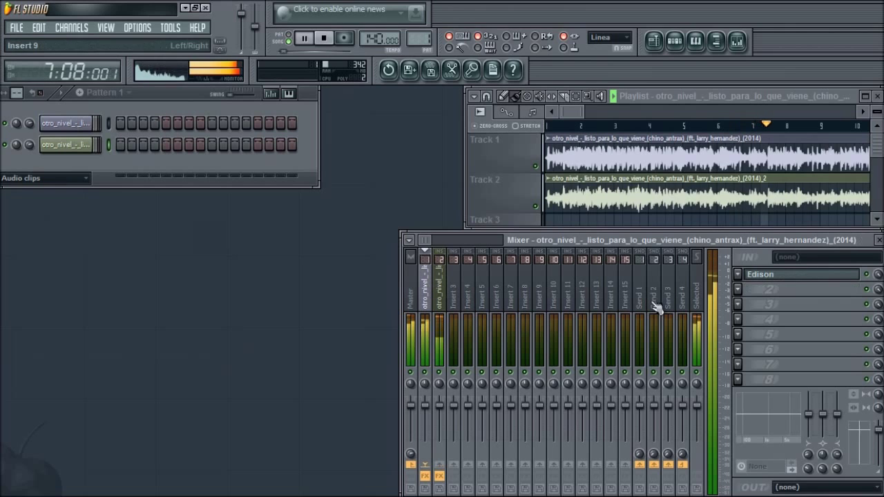
{"action": "left_click", "coordinate": [736, 301]}
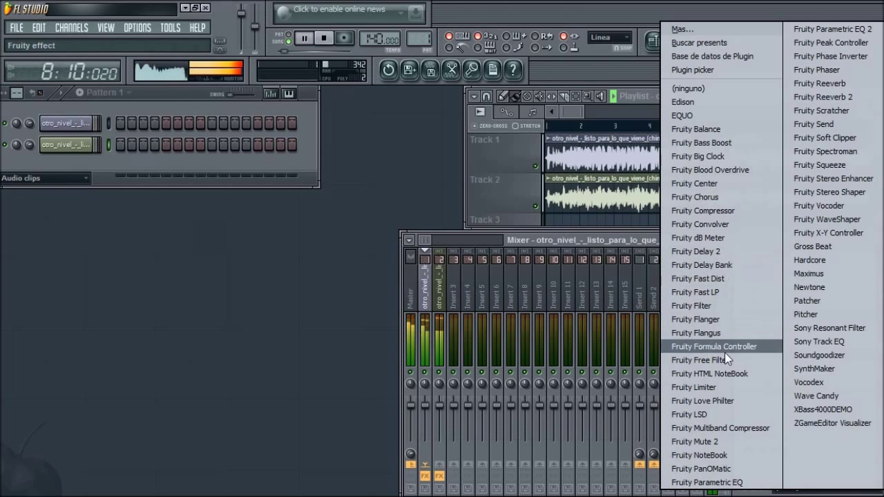
{"action": "left_click", "coordinate": [324, 40]}
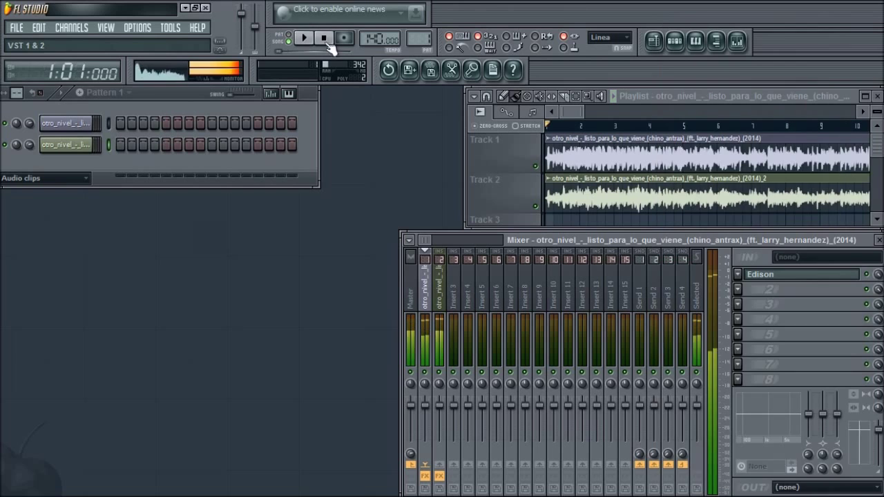
{"action": "left_click", "coordinate": [739, 290]}
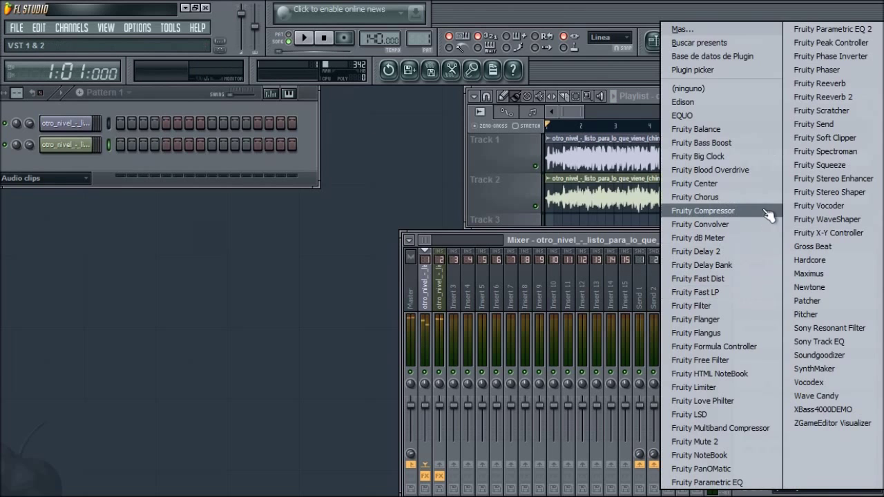
{"action": "left_click", "coordinate": [732, 485]}
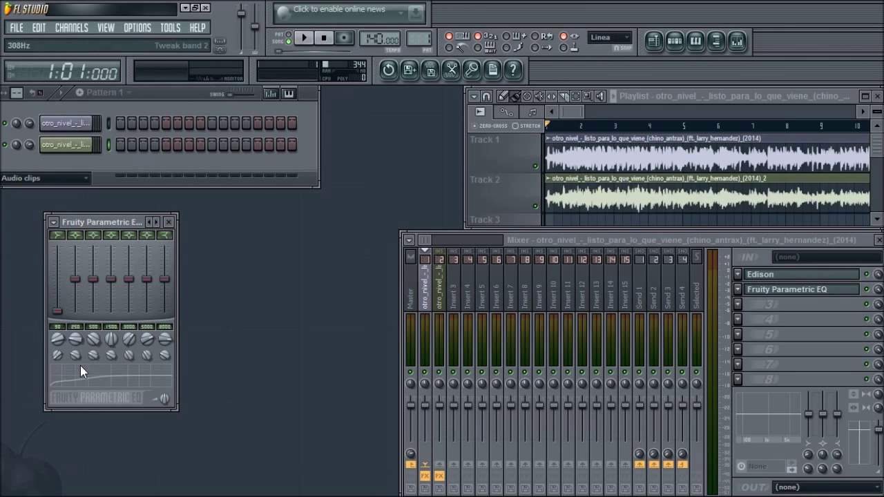
{"action": "left_click", "coordinate": [306, 39]}
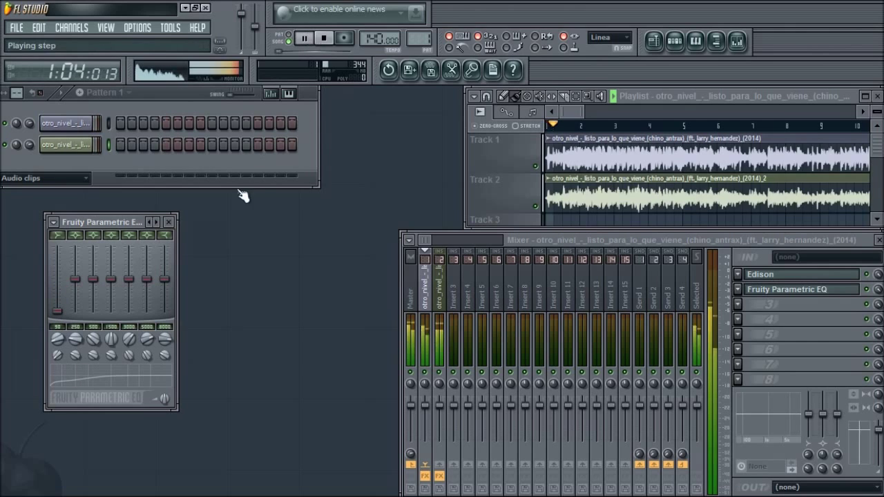
{"action": "left_click", "coordinate": [170, 222]}
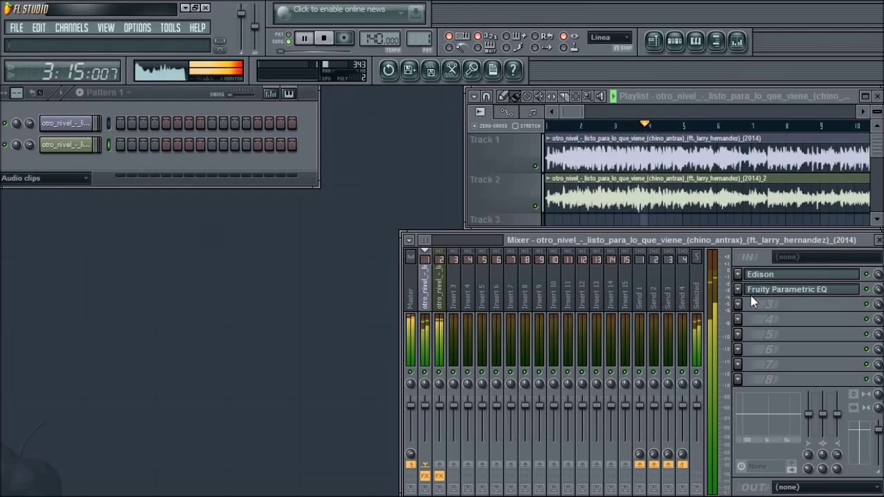
Lower the Insert 2 fader to about 93% and slightly lower the Insert 1 fader.
{"action": "left_click", "coordinate": [412, 293]}
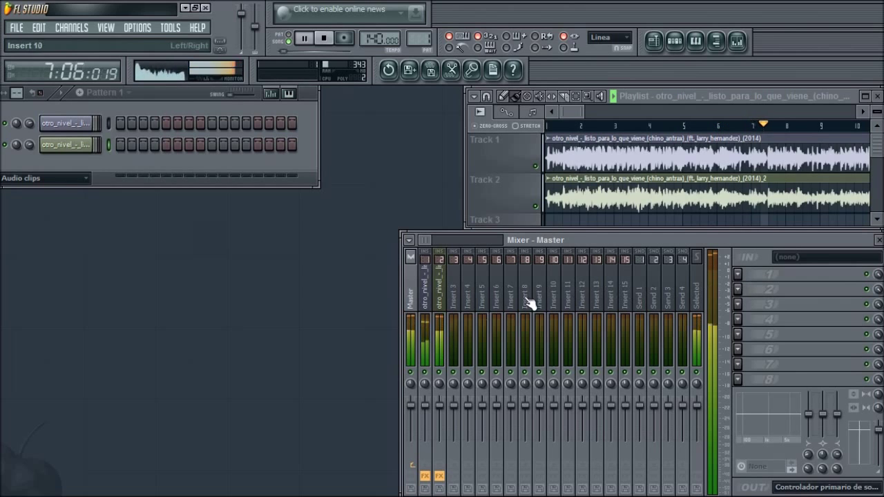
{"action": "left_click", "coordinate": [442, 409]}
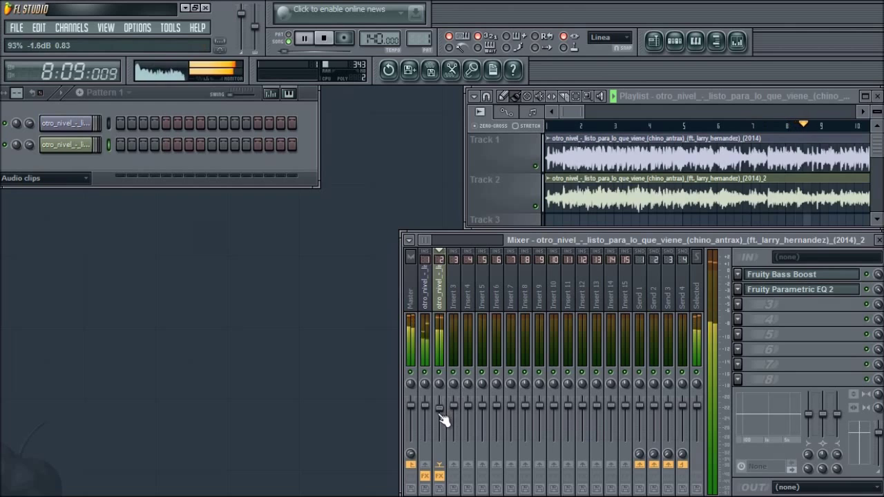
{"action": "left_click", "coordinate": [426, 409]}
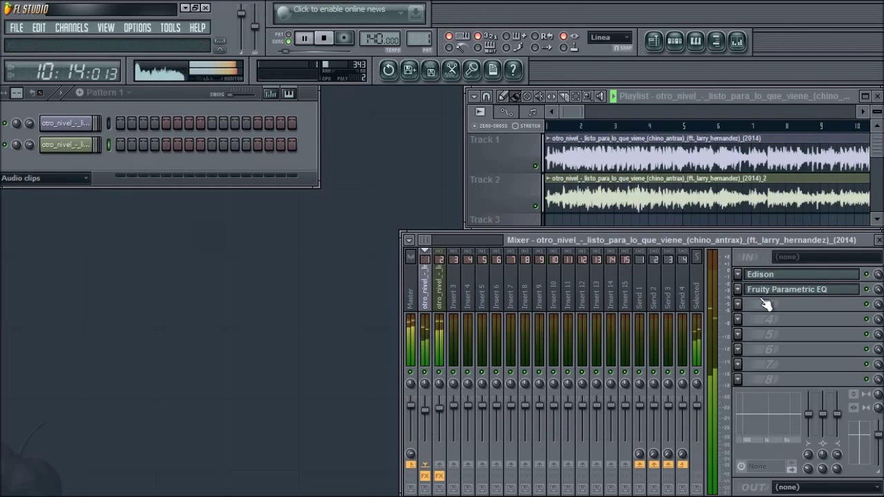
Add Fruity Free Filter to the third effect slot of Insert 2.
{"action": "left_click", "coordinate": [442, 286]}
{"action": "left_click", "coordinate": [738, 305]}
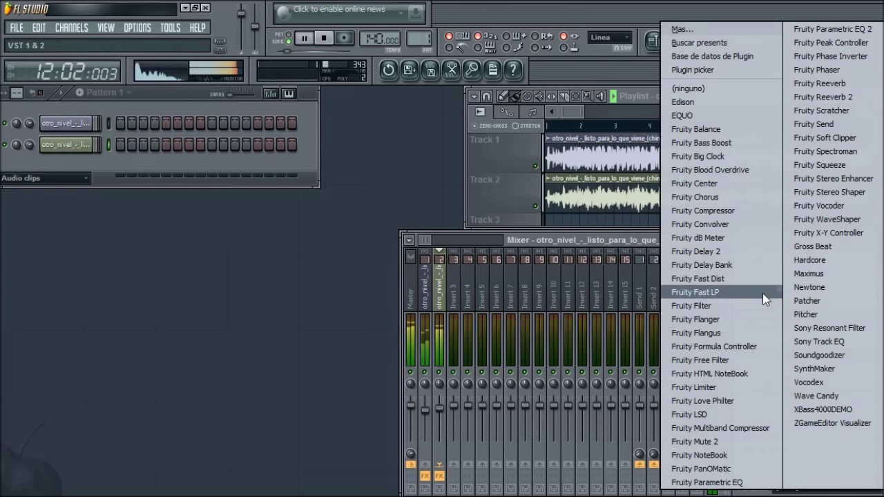
{"action": "left_click", "coordinate": [718, 359]}
Tune the Free Filter as a low pass at 79 Hz with 0 dB gain.
{"action": "left_click_drag", "start_coordinate": [220, 328], "coordinate": [219, 337]}
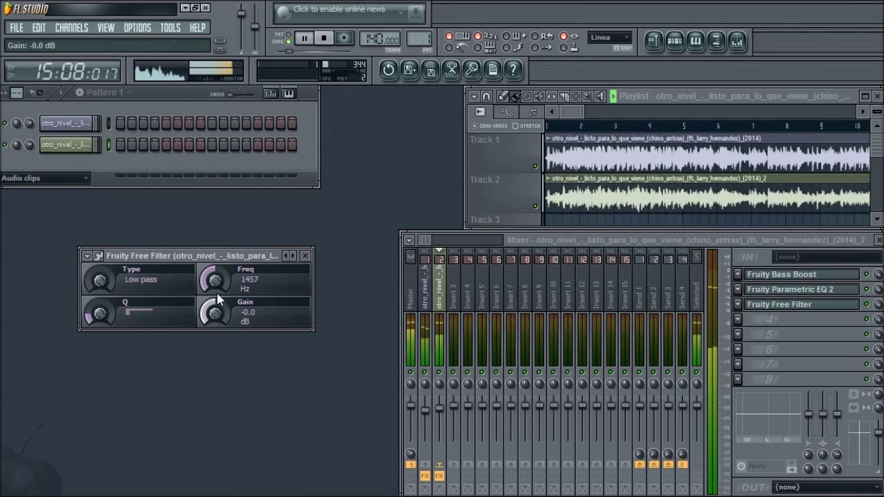
{"action": "left_click_drag", "start_coordinate": [217, 269], "coordinate": [216, 342]}
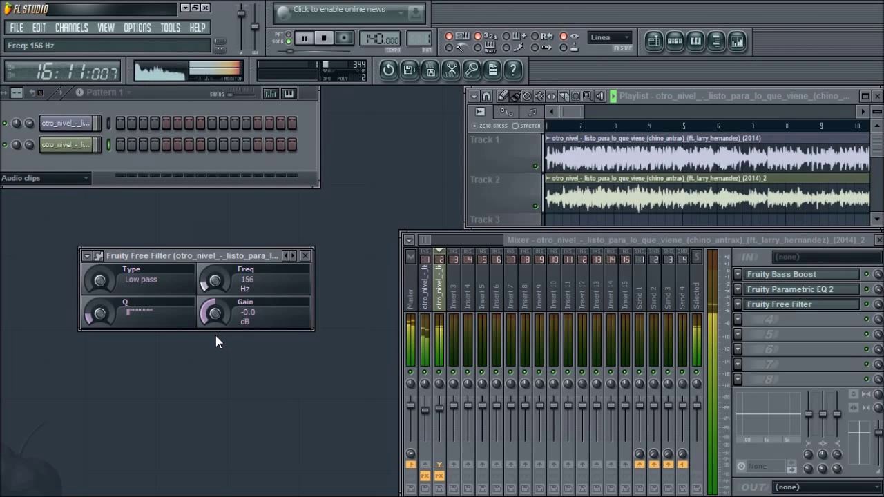
{"action": "mouse_move", "coordinate": [210, 274]}
{"action": "left_mouse_down"}
{"action": "mouse_move", "coordinate": [210, 288]}
{"action": "mouse_move", "coordinate": [219, 275]}
{"action": "left_mouse_up"}
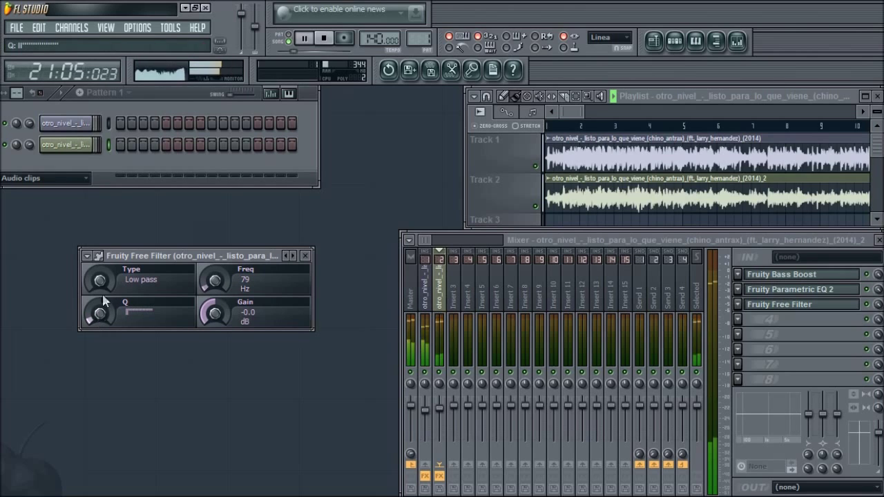
{"action": "mouse_move", "coordinate": [104, 278]}
{"action": "left_mouse_down"}
{"action": "mouse_move", "coordinate": [113, 248]}
{"action": "mouse_move", "coordinate": [105, 280]}
{"action": "left_mouse_up"}
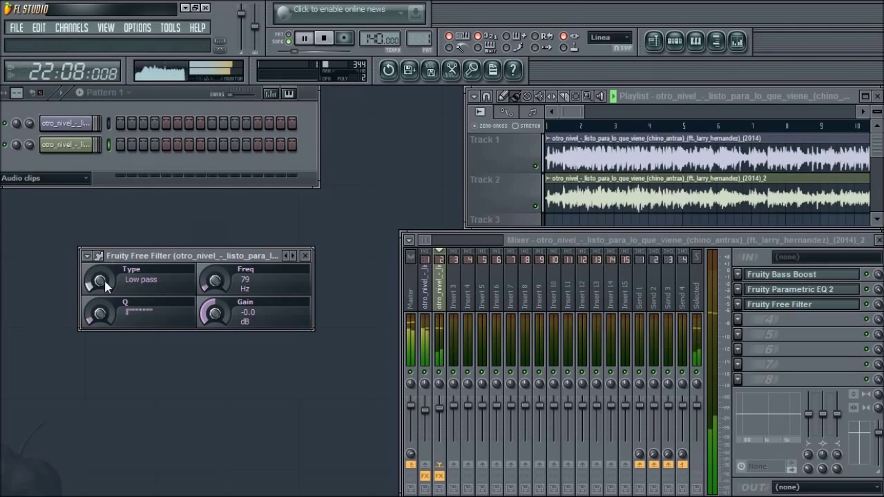
Close the Free Filter window and rename playlist Track 2 as Epicentro.
{"action": "left_click", "coordinate": [307, 255]}
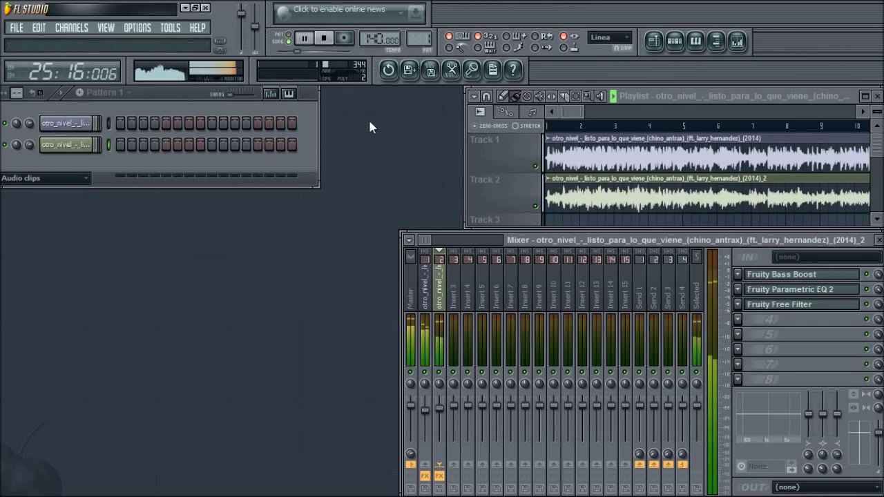
{"action": "right_click", "coordinate": [499, 202]}
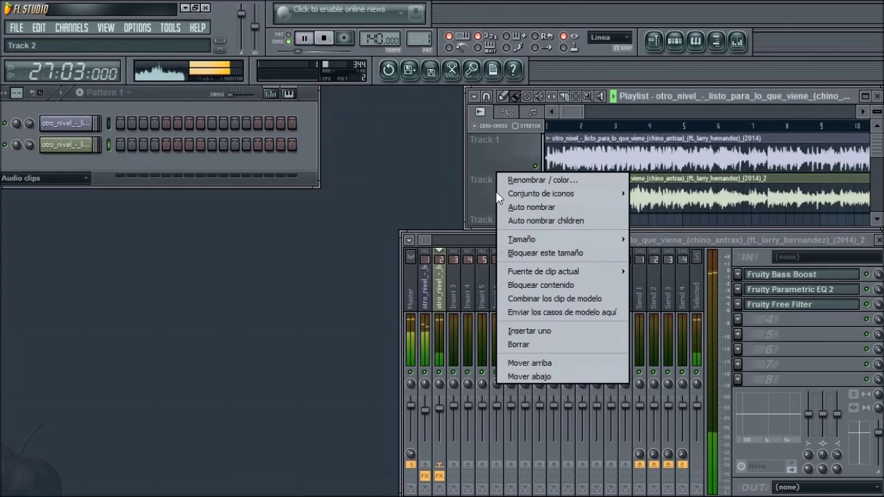
{"action": "left_click", "coordinate": [519, 181]}
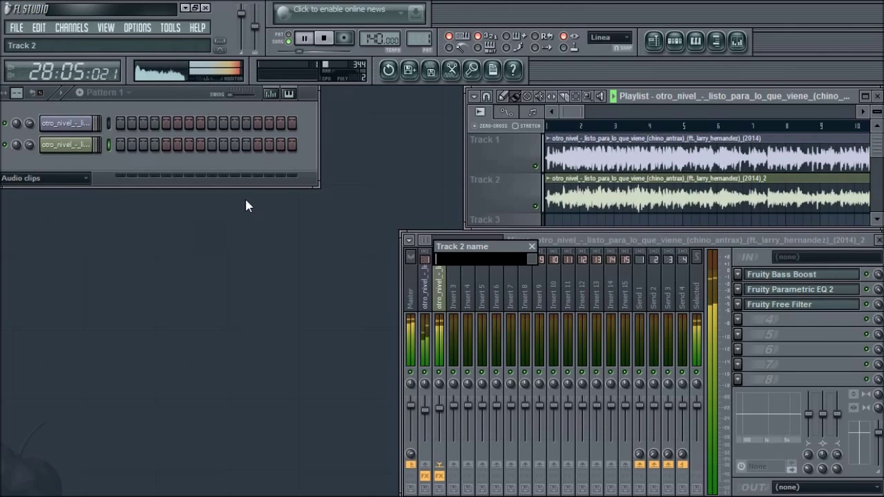
{"action": "type", "text": "Epicentro"}
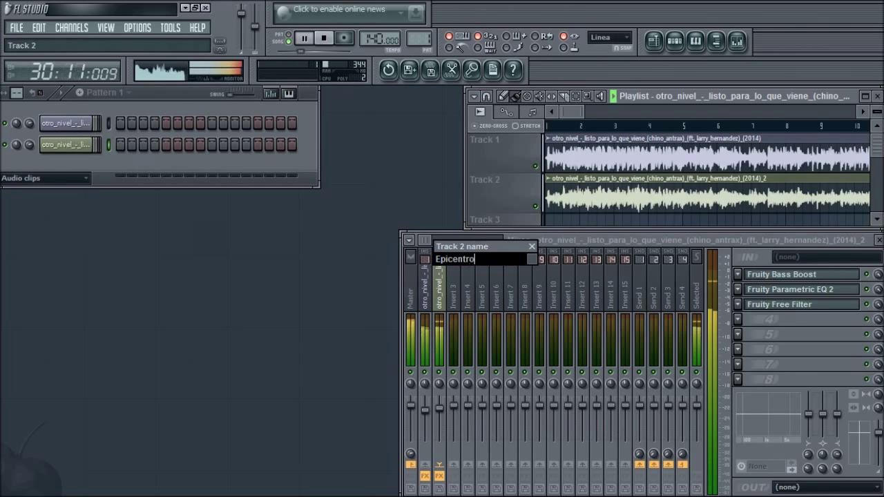
{"action": "key", "text": "Return"}
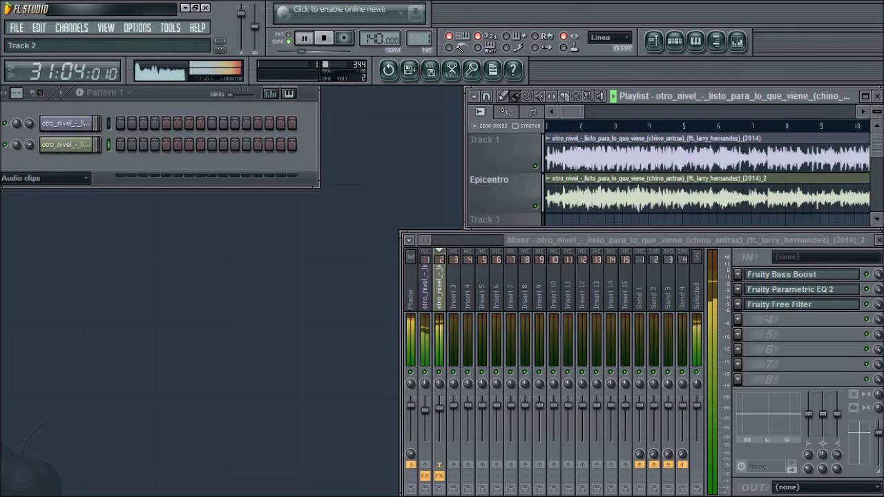
Rename playlist Track 1 as Filtro De Voz and stop the song playback.
{"action": "right_click", "coordinate": [483, 146]}
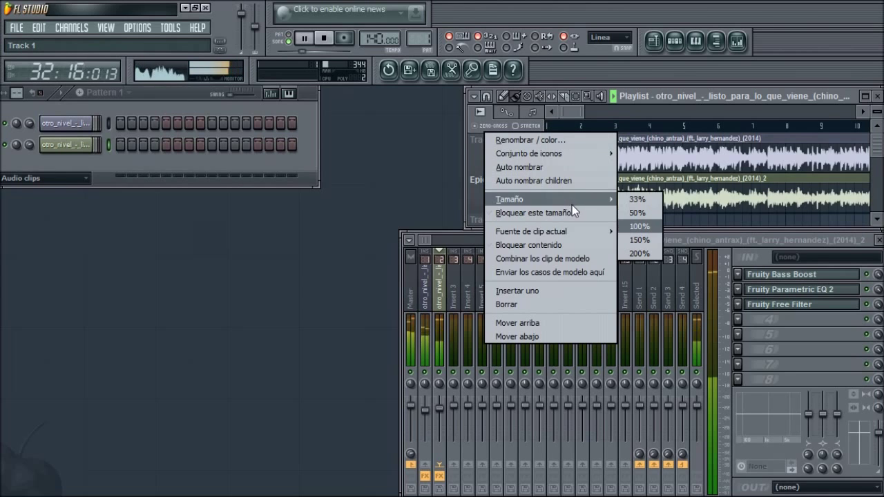
{"action": "left_click", "coordinate": [549, 143]}
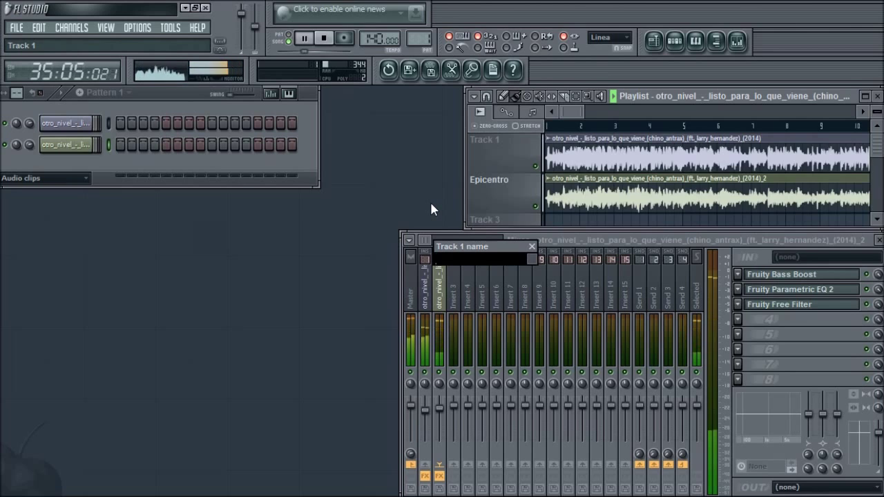
{"action": "type", "text": "F"}
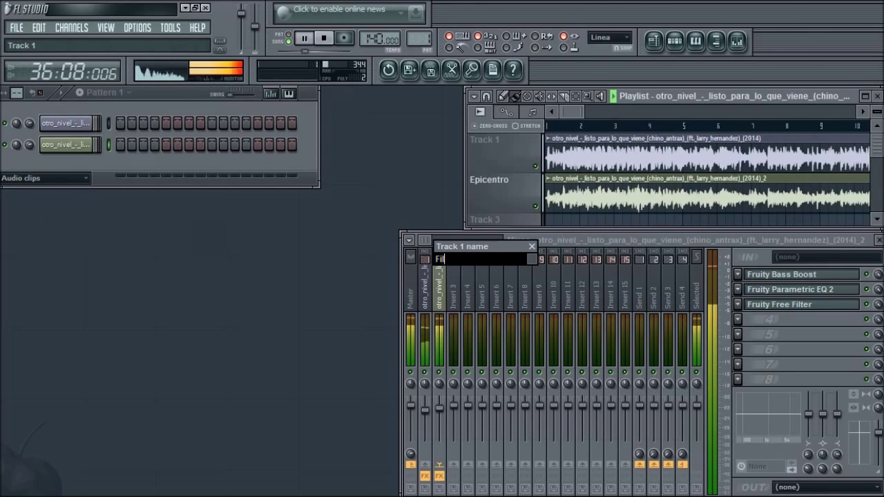
{"action": "type", "text": "iltro De Voz"}
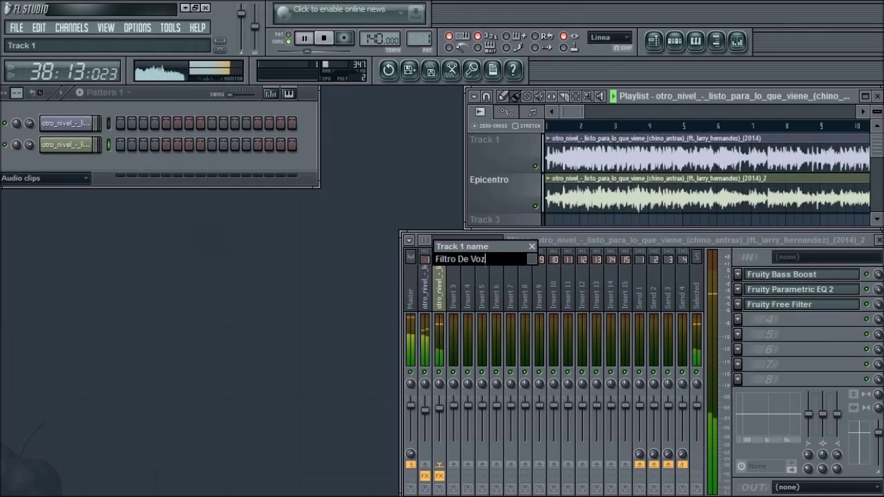
{"action": "key", "text": "Return"}
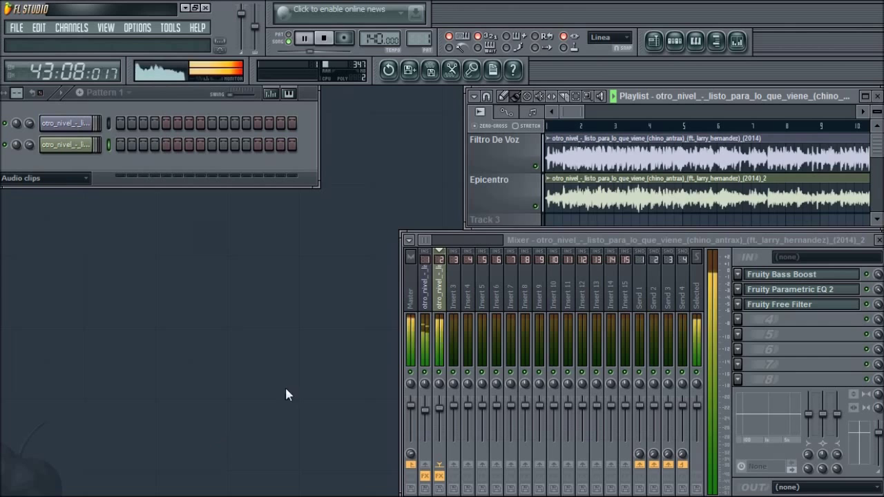
{"action": "mouse_move", "coordinate": [332, 496]}
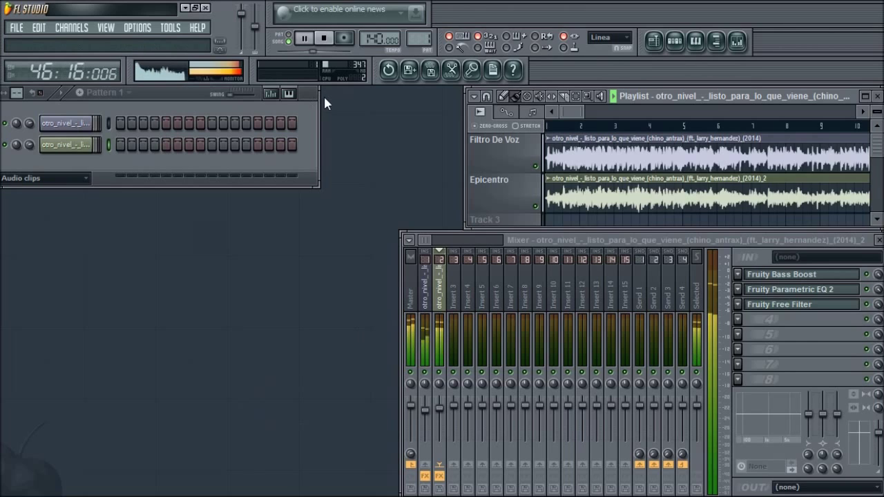
{"action": "left_click", "coordinate": [326, 40]}
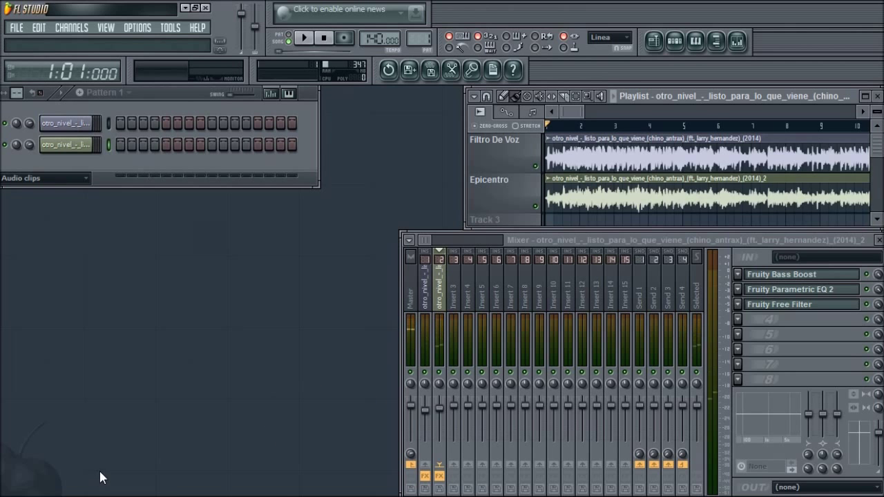
Switch to Word and create a blank document.
{"action": "key", "text": "super"}
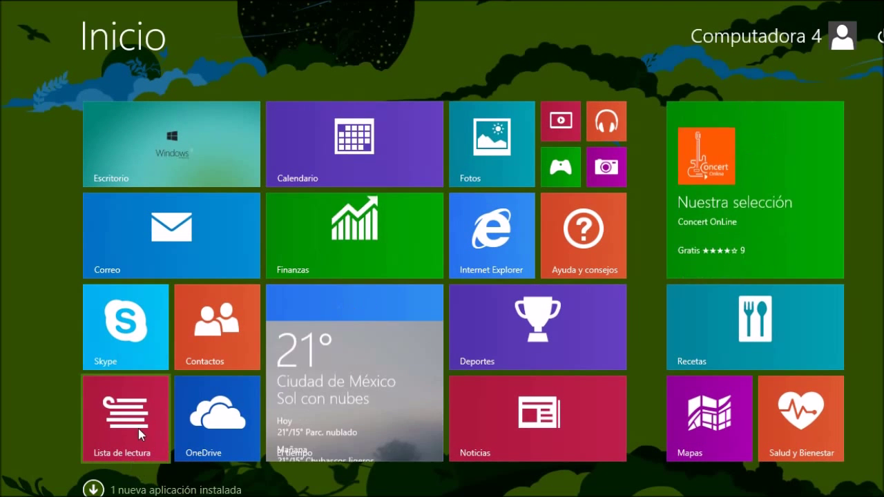
{"action": "left_click", "coordinate": [93, 489]}
{"action": "scroll", "coordinate": [442, 277], "scroll_direction": "down", "scroll_amount": 10}
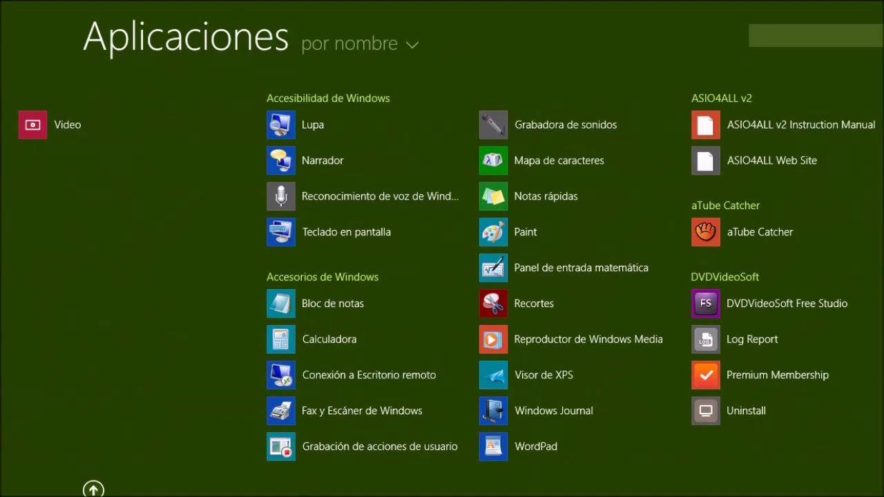
{"action": "scroll", "coordinate": [442, 276], "scroll_direction": "down", "scroll_amount": 10}
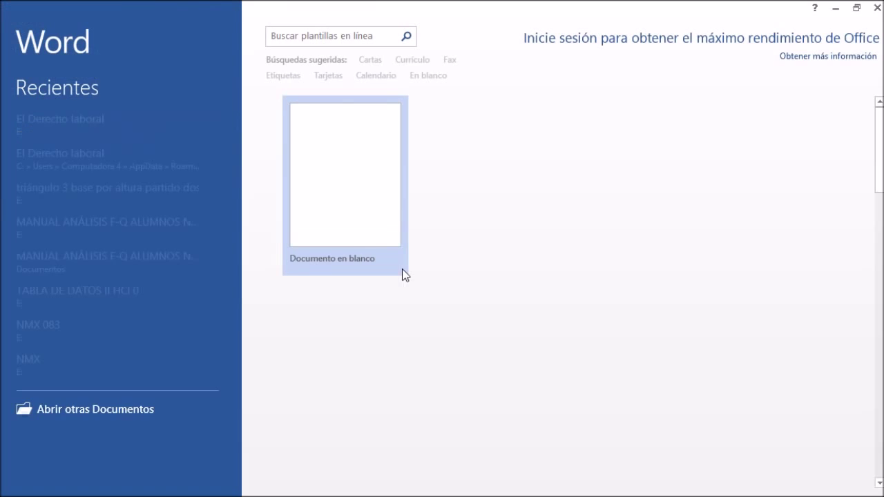
{"action": "left_click", "coordinate": [352, 205]}
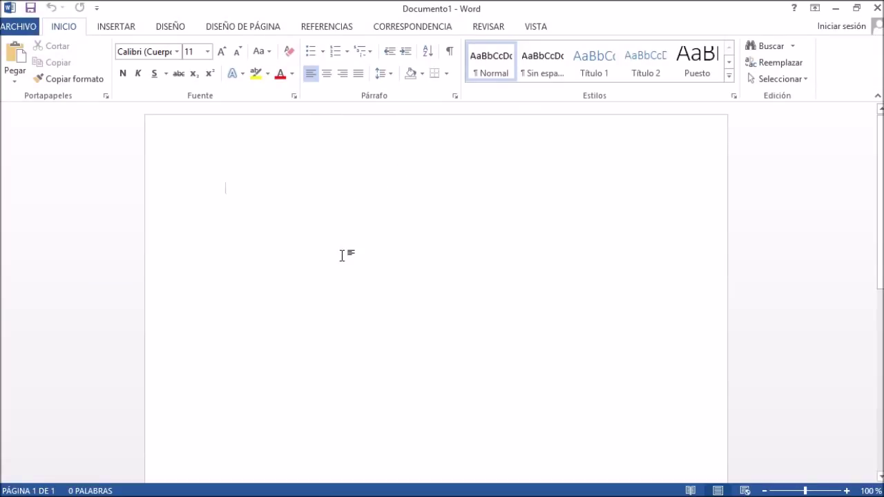
Set the font size to 24 and write "ESO ES TODO PARA SACAR EFECTO EPICENTER" in the document.
{"action": "left_click", "coordinate": [207, 51]}
{"action": "left_click", "coordinate": [191, 203]}
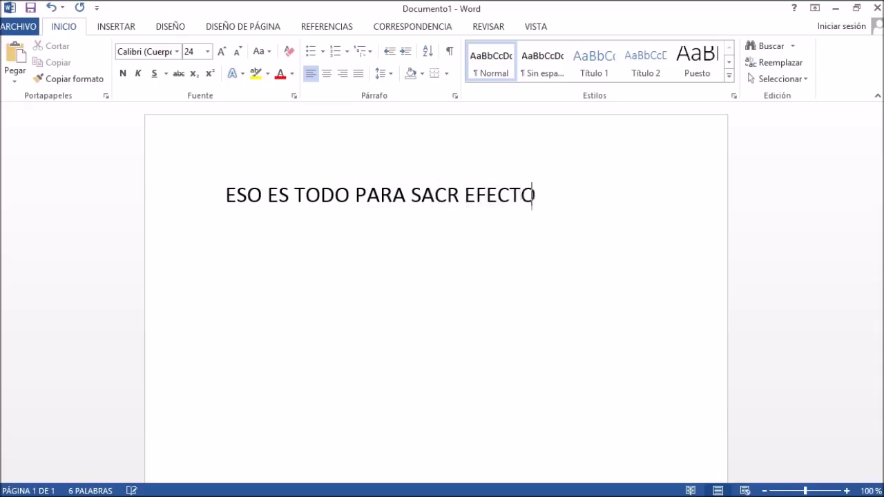
{"action": "type", "text": "ER"}
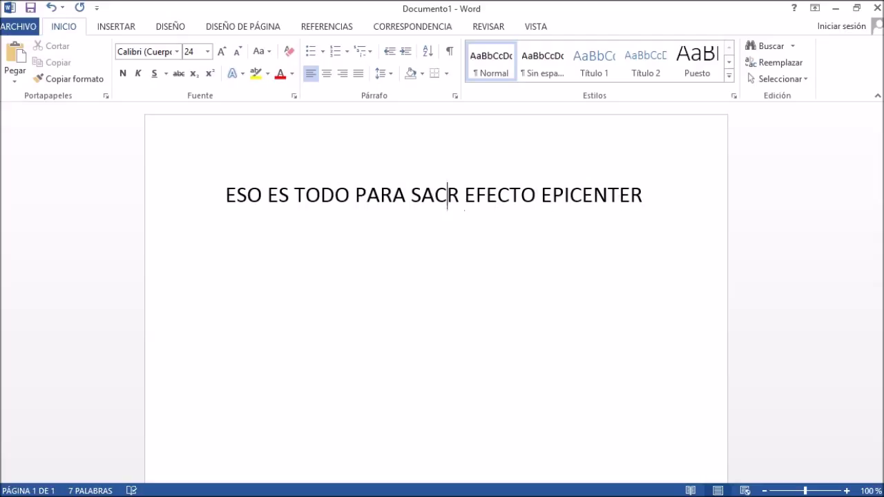
{"action": "type", "text": "AR EFECTO EPICENTER "}
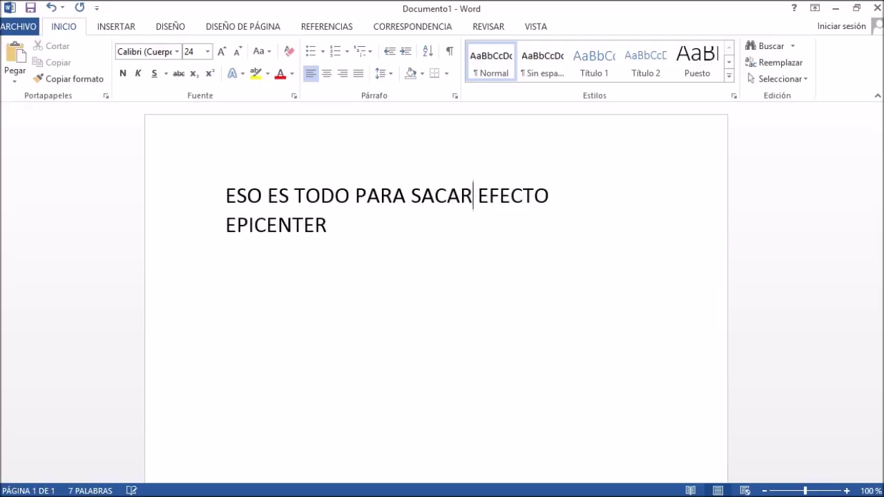
Continue the sentence with "A CUALQUIER CANCION PERDON PORQUE EL VIDEO NO SE ESCHUCHA PERO LES DEJO LA PRUEBA EN LA DESCRPCION DEL VIDEO".
{"action": "type", "text": "A CUALQUIER CANCION PERDO"}
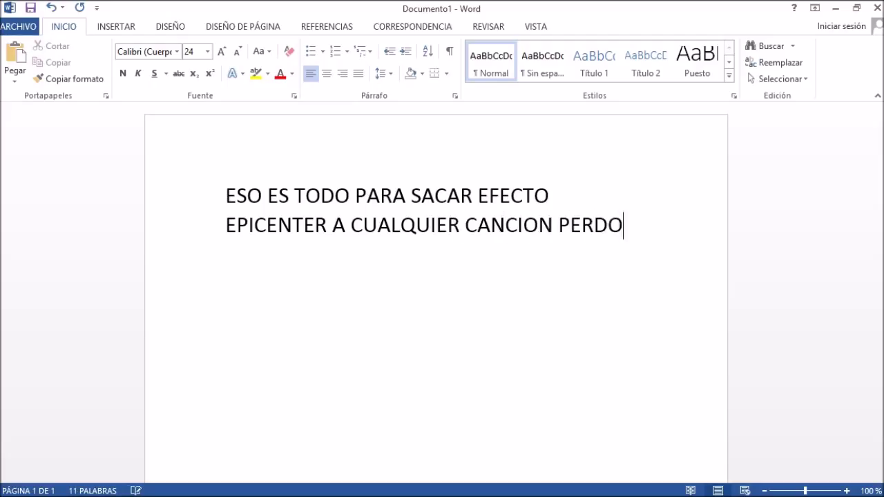
{"action": "type", "text": "N PORQ"}
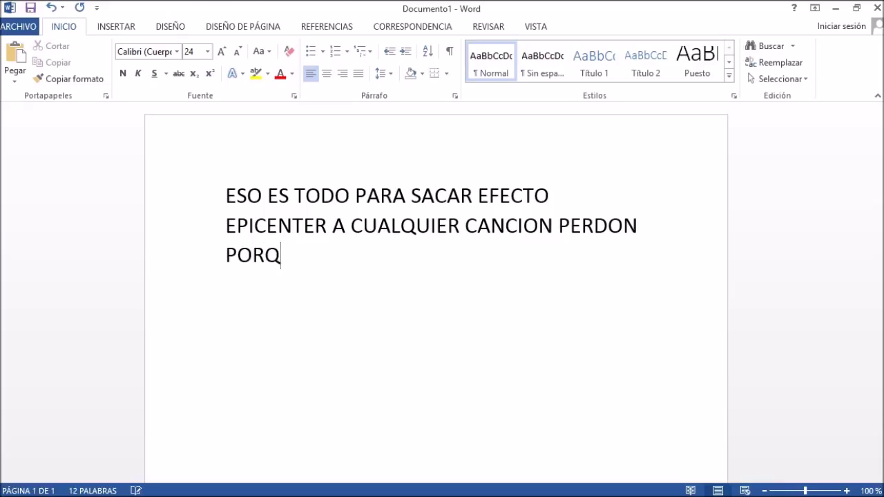
{"action": "type", "text": "UE EL VIDEO NO"}
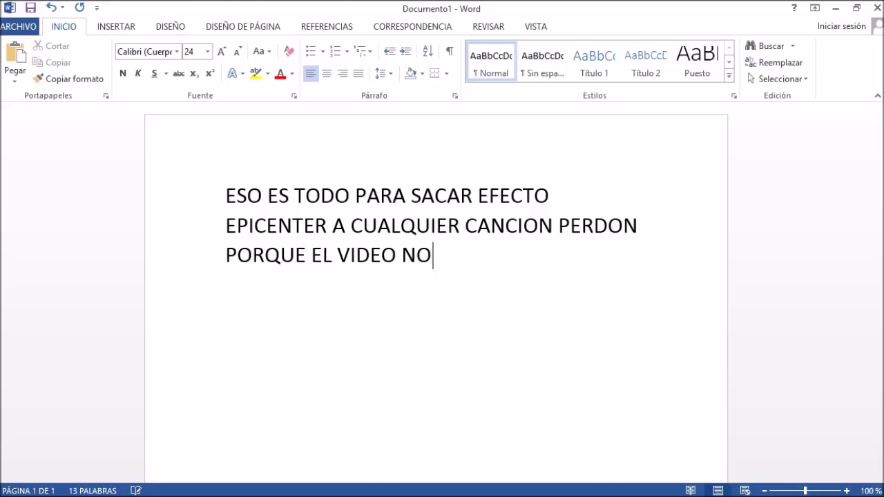
{"action": "type", "text": " SE ESCHUC"}
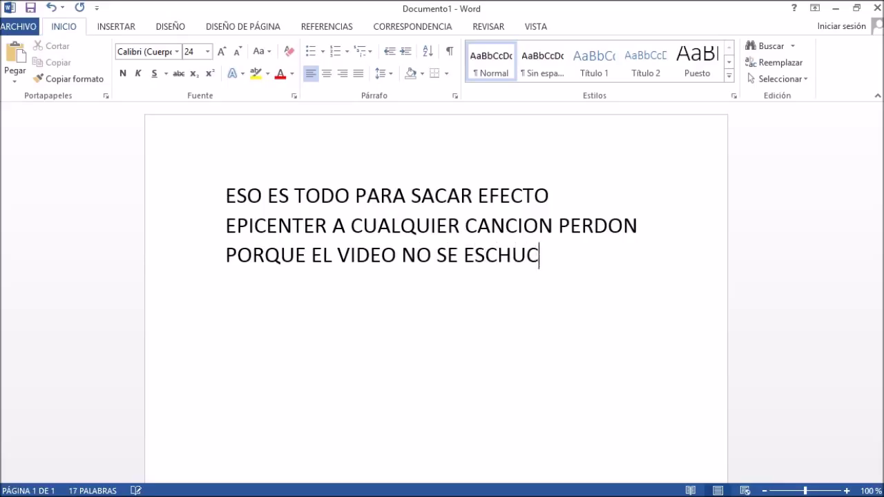
{"action": "type", "text": "HA PERO"}
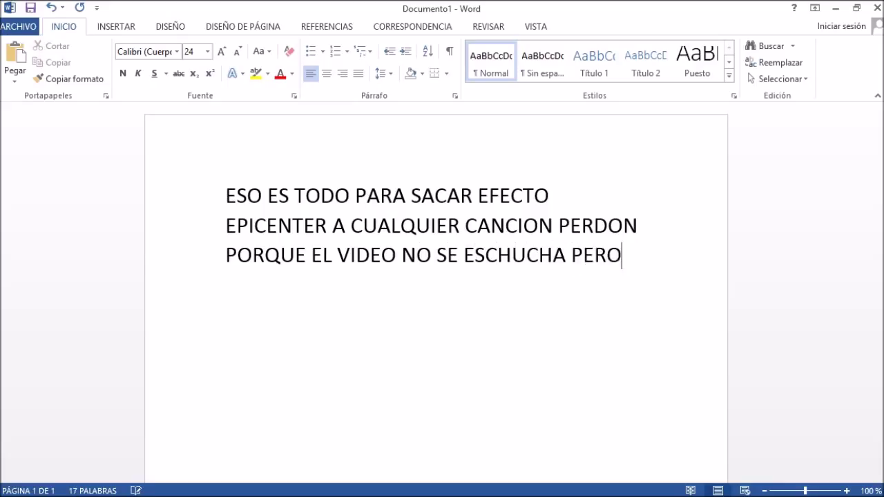
{"action": "type", "text": " LES DEJO"}
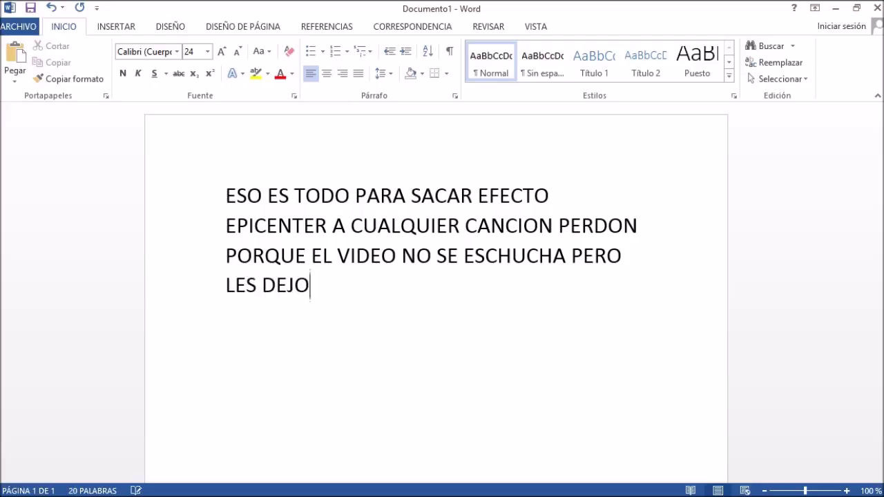
{"action": "type", "text": " LA PRUEBA "}
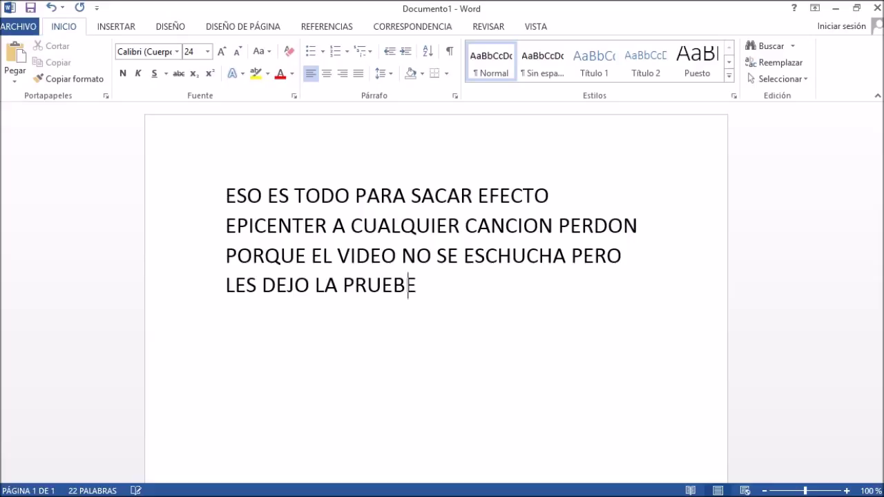
{"action": "type", "text": "E"}
{"action": "key", "text": "BackSpace"}
{"action": "type", "text": "A EN LA DES"}
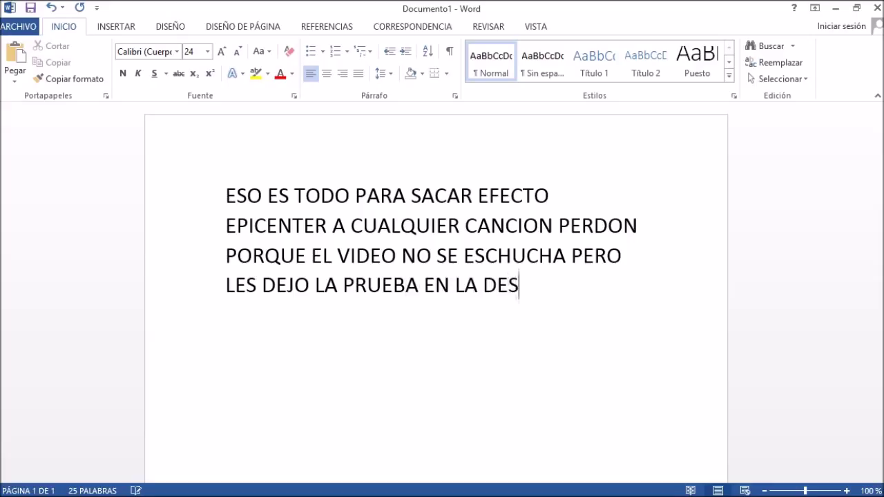
{"action": "type", "text": "CRPCION "}
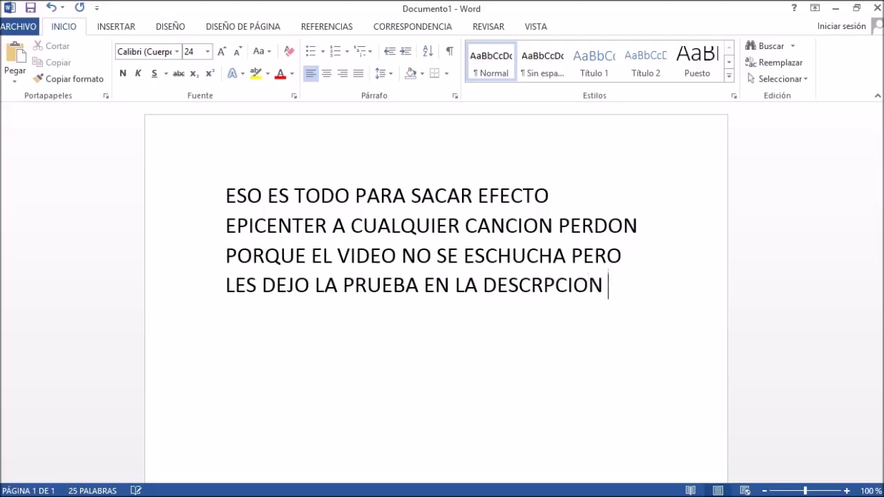
{"action": "type", "text": "DEL VIDEO"}
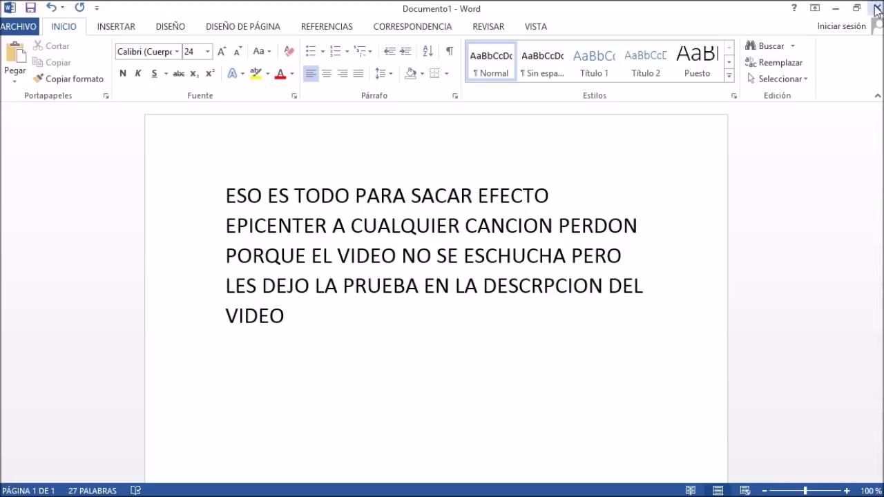
Delete the whole text and close Word without saving, returning to FL Studio.
{"action": "triple_click", "coordinate": [131, 184]}
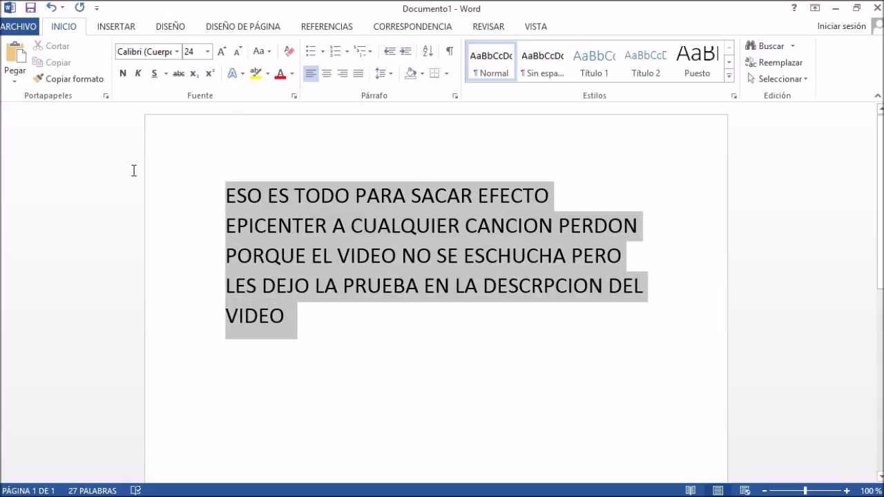
{"action": "key", "text": "BackSpace"}
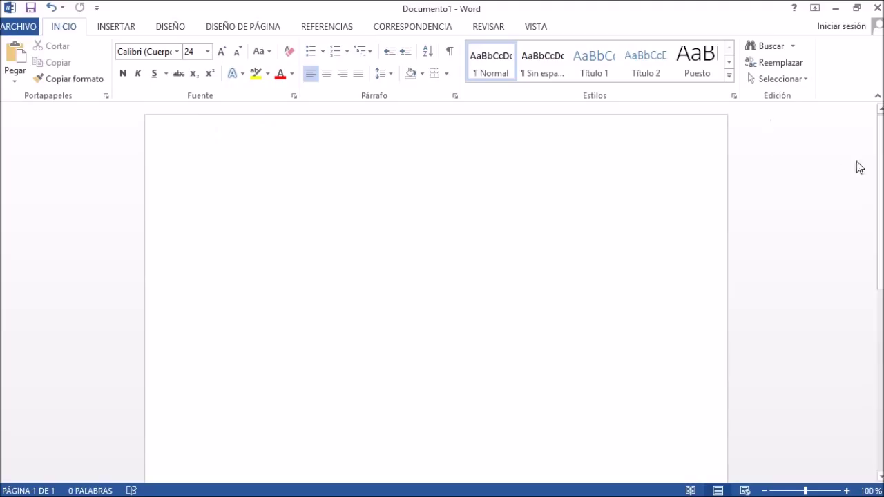
{"action": "left_click", "coordinate": [877, 8]}
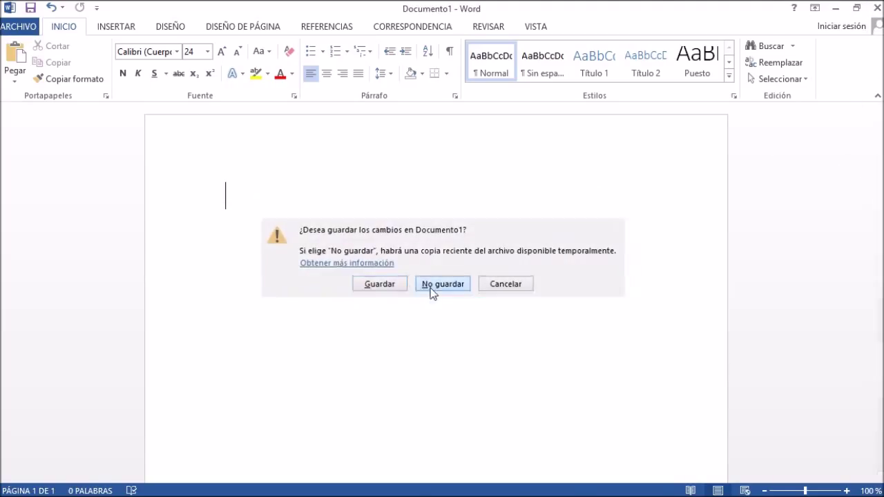
{"action": "left_click", "coordinate": [430, 286]}
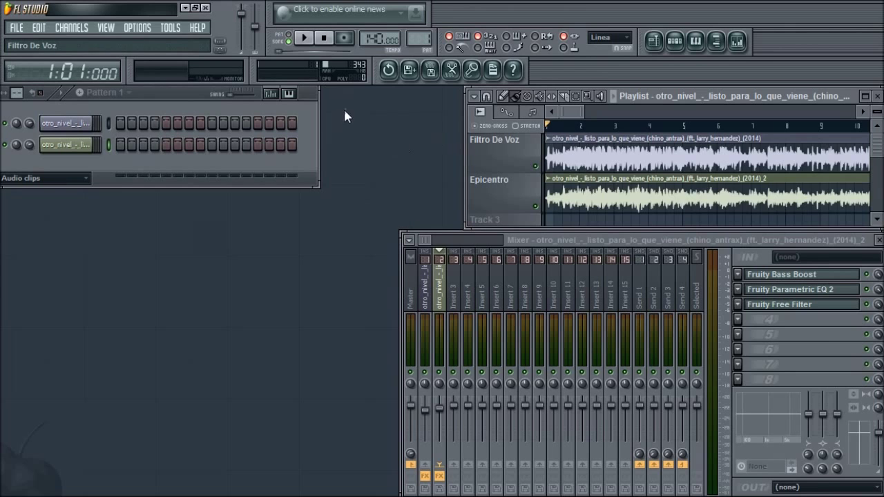
Start saving the project as a new file and name it Otro Nivel(Epicenter).
{"action": "left_click", "coordinate": [409, 70]}
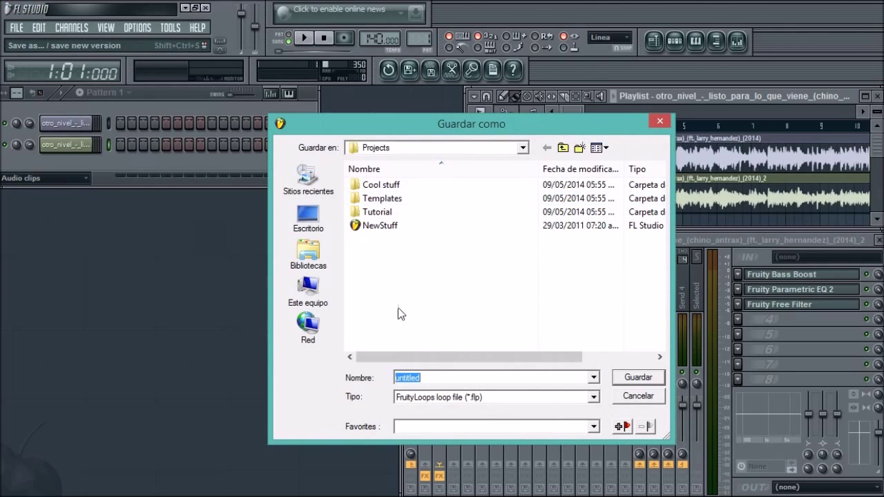
{"action": "left_click", "coordinate": [593, 378]}
{"action": "left_click", "coordinate": [504, 377]}
{"action": "type", "text": "oTRO nIVEL"}
{"action": "key", "text": "BackSpace"}
{"action": "key", "text": "BackSpace"}
{"action": "key", "text": "BackSpace"}
{"action": "key", "text": "BackSpace"}
{"action": "key", "text": "BackSpace"}
{"action": "key", "text": "BackSpace"}
{"action": "key", "text": "BackSpace"}
{"action": "key", "text": "BackSpace"}
{"action": "key", "text": "BackSpace"}
Set the file type to MPEG 3 audio file (*.mp3) and choose the desktop (Escritorio) as the save location.
{"action": "left_click", "coordinate": [593, 397]}
{"action": "left_click", "coordinate": [449, 432]}
{"action": "left_click", "coordinate": [308, 218]}
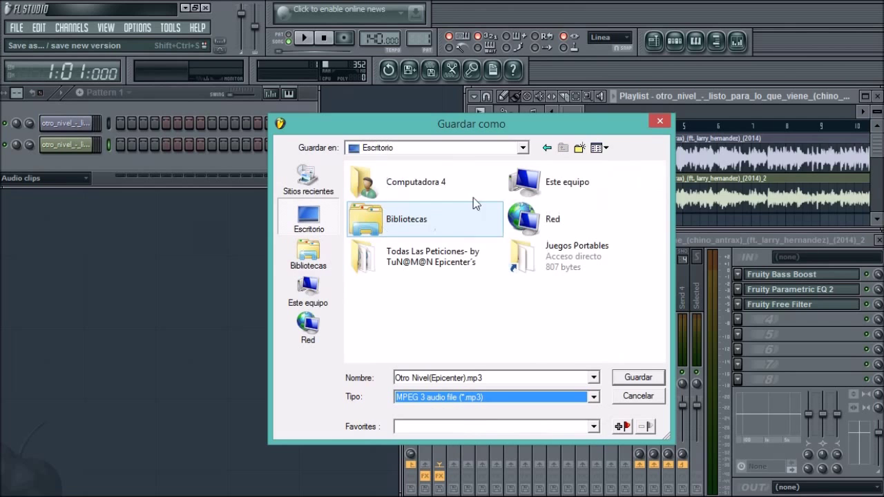
Confirm saving Otro Nivel(Epicenter).mp3 to the desktop and render the song as MP3 with the existing settings.
{"action": "left_click", "coordinate": [646, 377]}
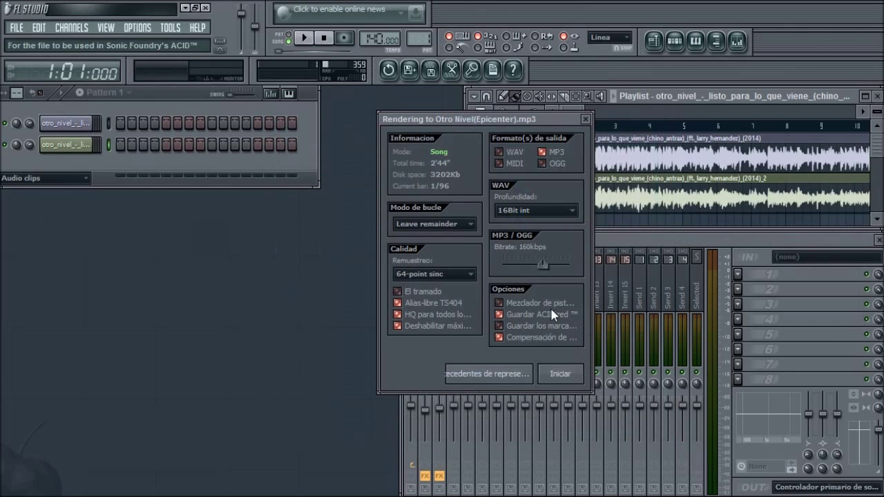
{"action": "left_click", "coordinate": [561, 374]}
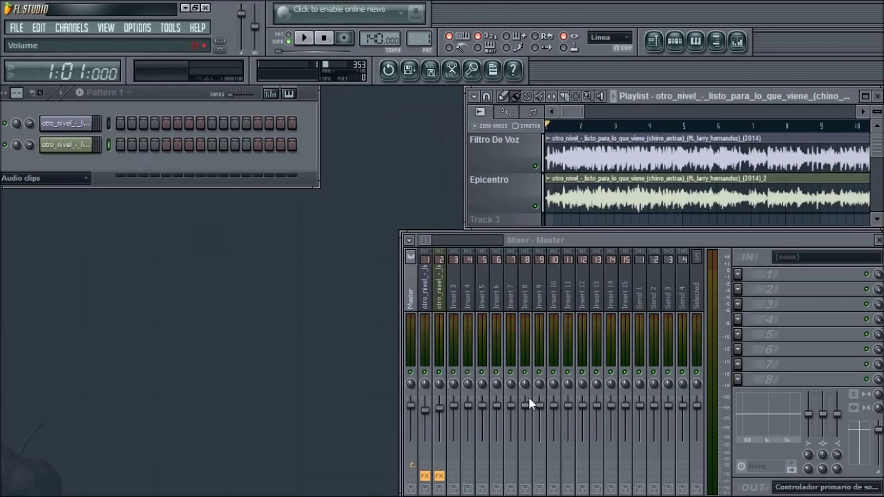
Minimize FL Studio and the Descargas folder window, and move the Otro Nivel(Epicenter) file to an empty area above the Windows logo on the desktop.
{"action": "left_click", "coordinate": [185, 8]}
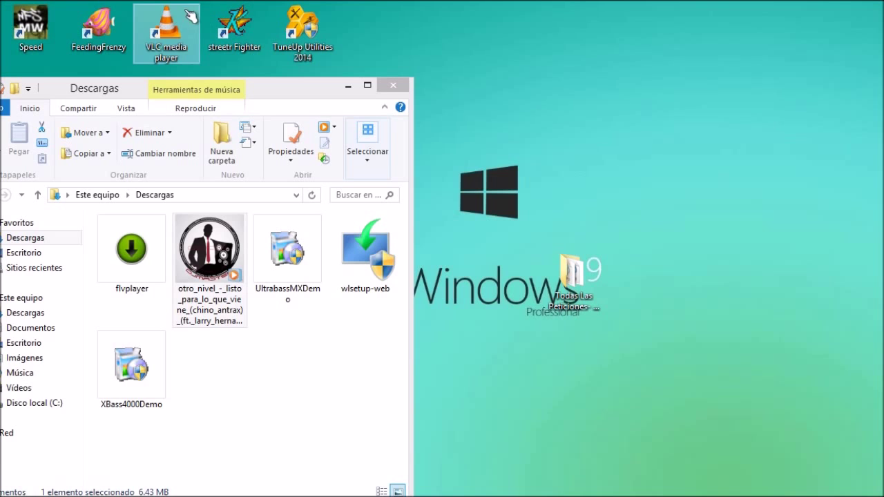
{"action": "left_click", "coordinate": [347, 85]}
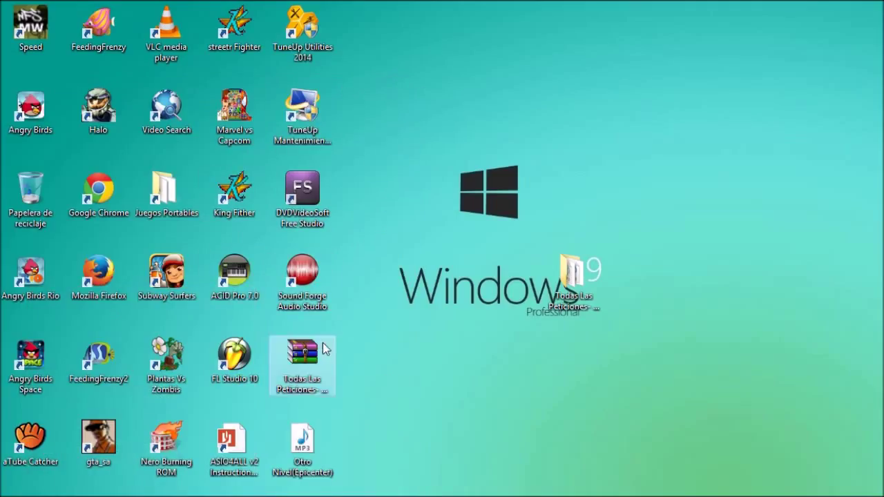
{"action": "mouse_move", "coordinate": [315, 421]}
{"action": "left_mouse_down"}
{"action": "mouse_move", "coordinate": [459, 265]}
{"action": "mouse_move", "coordinate": [501, 164]}
{"action": "mouse_move", "coordinate": [513, 167]}
{"action": "left_mouse_up"}
{"action": "mouse_move", "coordinate": [444, 57]}
{"action": "left_mouse_down"}
{"action": "mouse_move", "coordinate": [696, 229]}
{"action": "mouse_move", "coordinate": [531, 116]}
{"action": "left_mouse_up"}
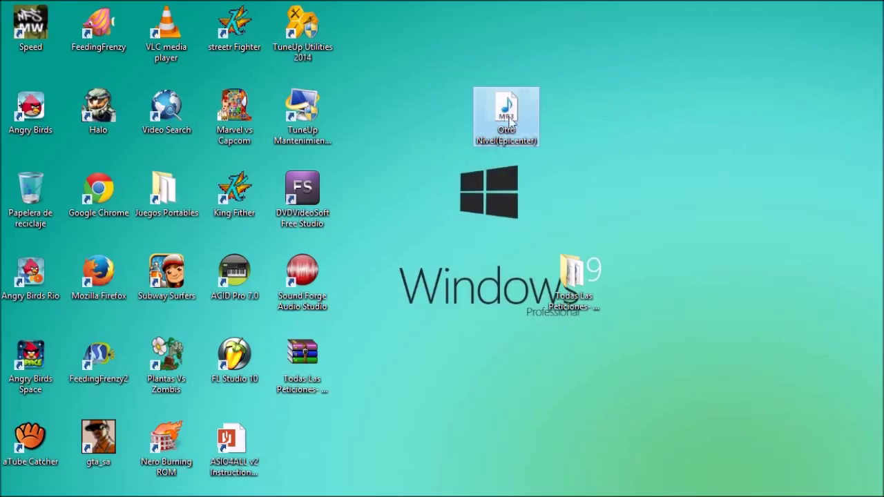
Play the exported Otro Nivel(Epicenter) file to check its sound, stop playback and close the audio player.
{"action": "double_click", "coordinate": [491, 116]}
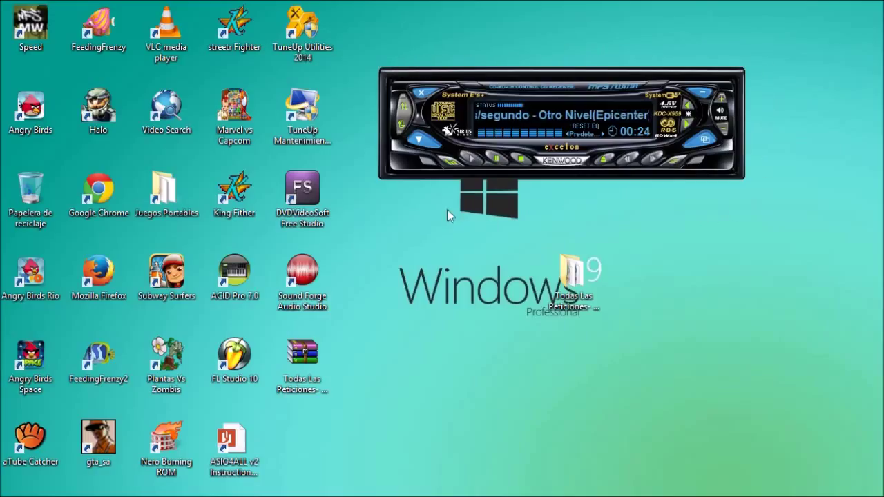
{"action": "left_click", "coordinate": [522, 160]}
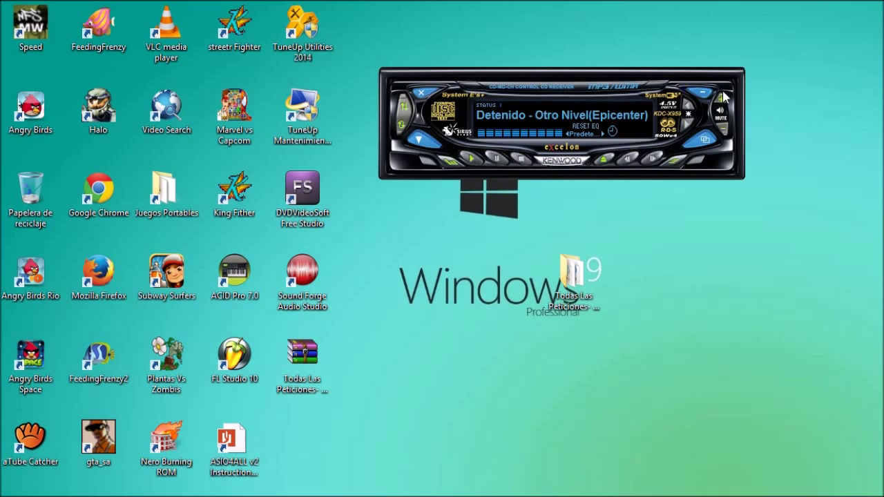
{"action": "left_click", "coordinate": [420, 92]}
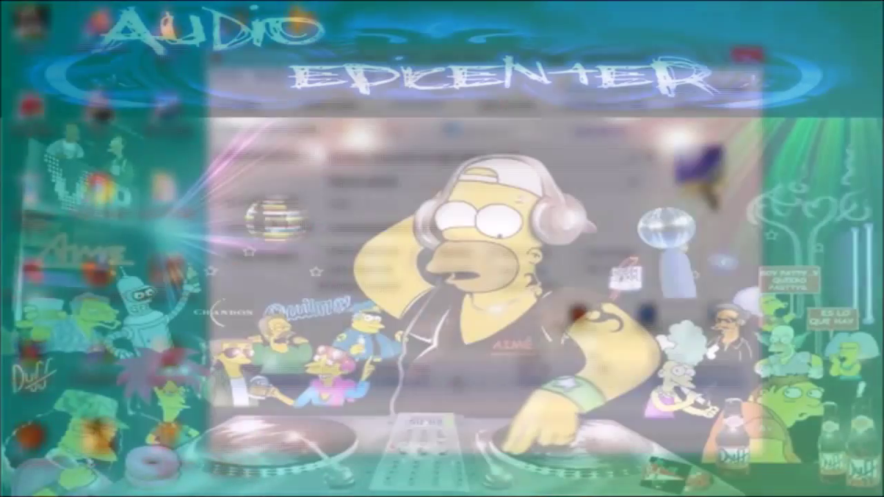